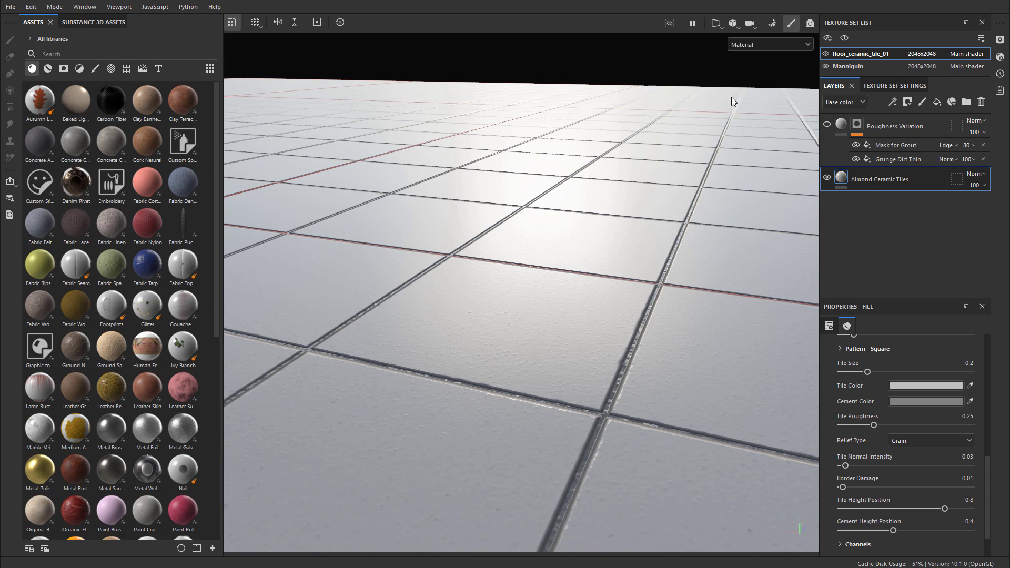
Step: Show only the roughness channel, looking straight down on the tiles, and brighten the grey tiles in levels
left_click(756, 42)
left_click(765, 112)
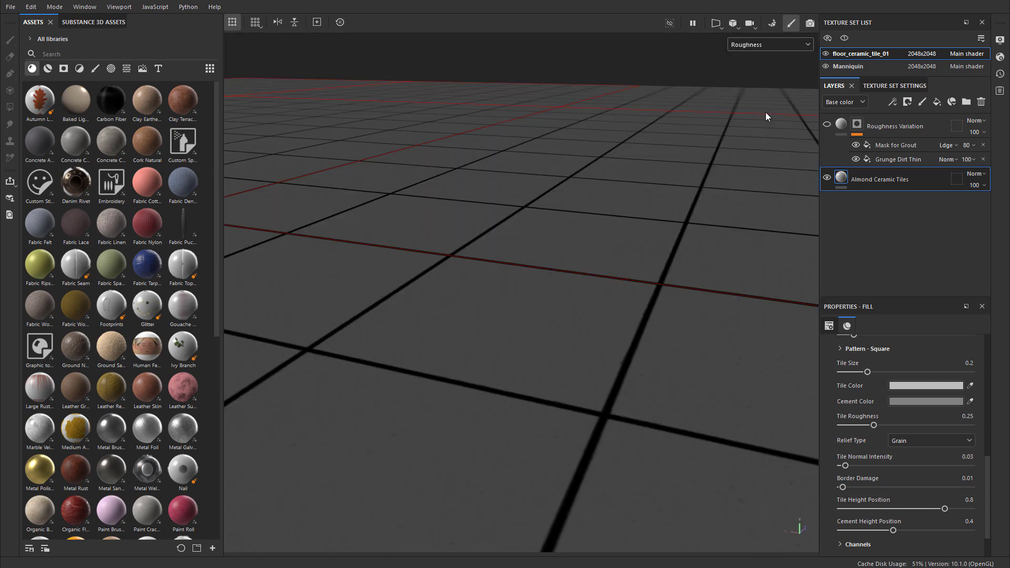
left_click_drag(765, 116, 728, 258, "alt+shift")
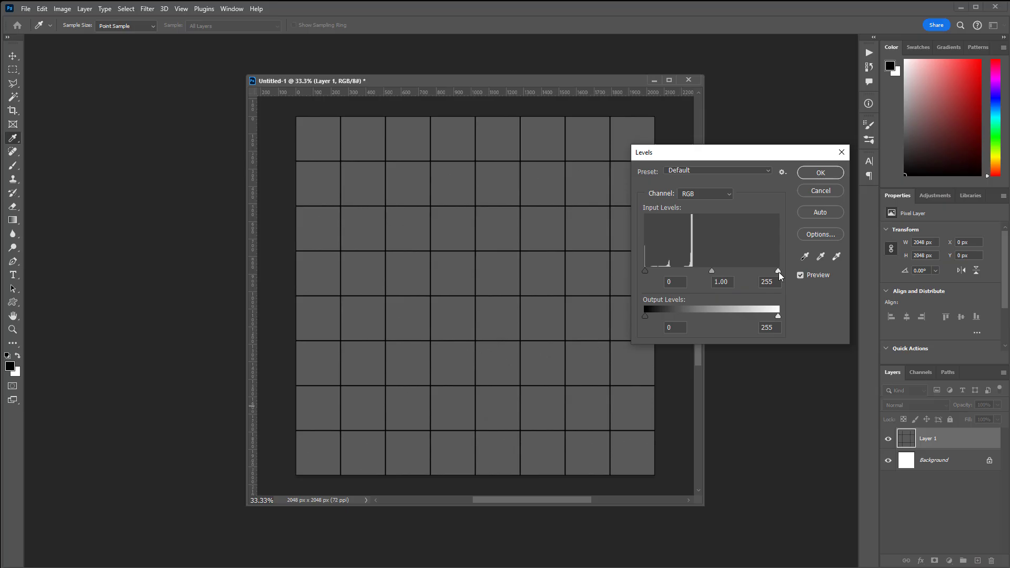
left_click_drag(778, 271, 693, 270)
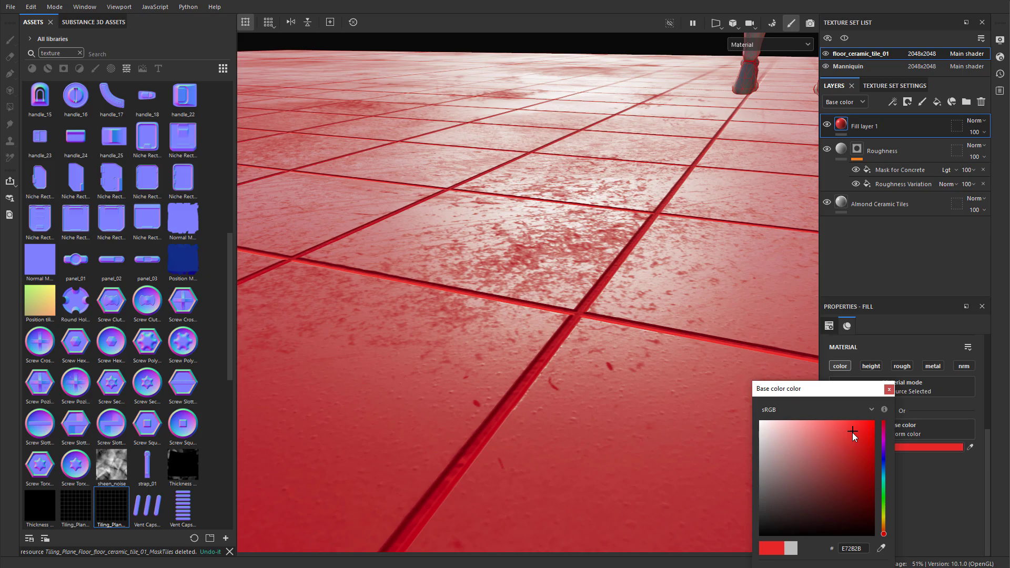
Step: Give Fill layer 1 a black mask holding the tile mask texture, then invert it
right_click(864, 127)
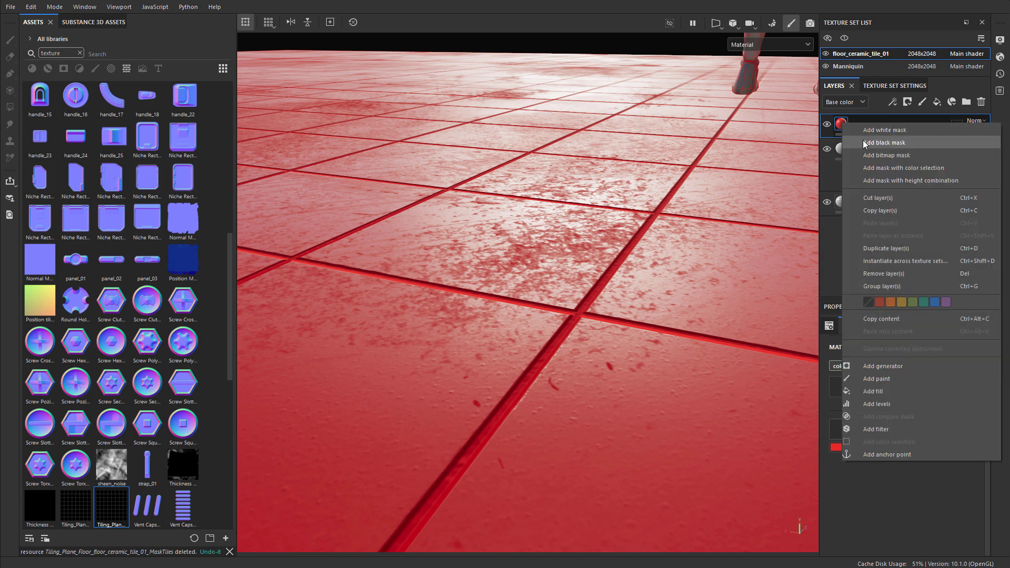
left_click(867, 142)
left_click_drag(112, 507, 858, 126)
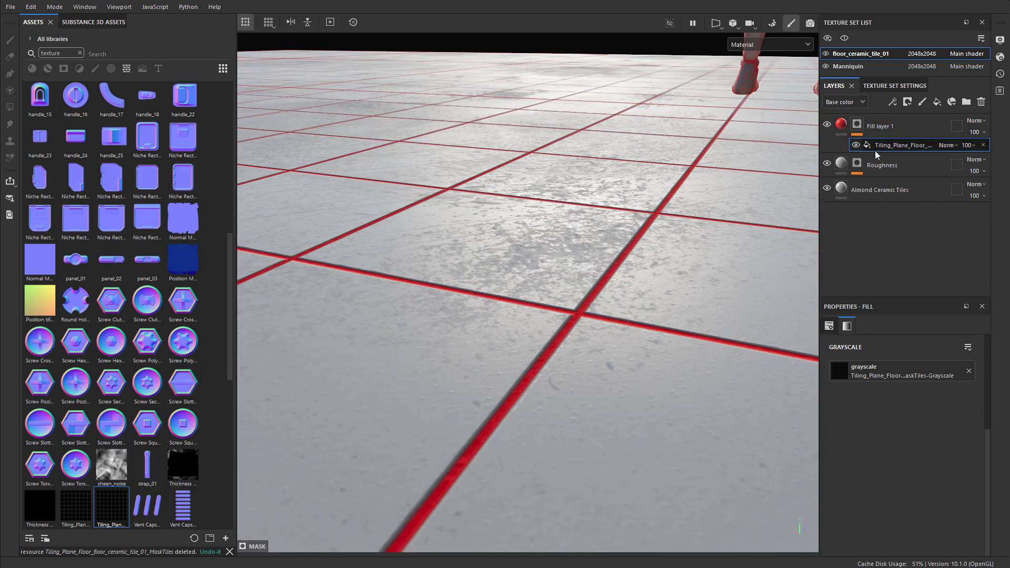
right_click(857, 126)
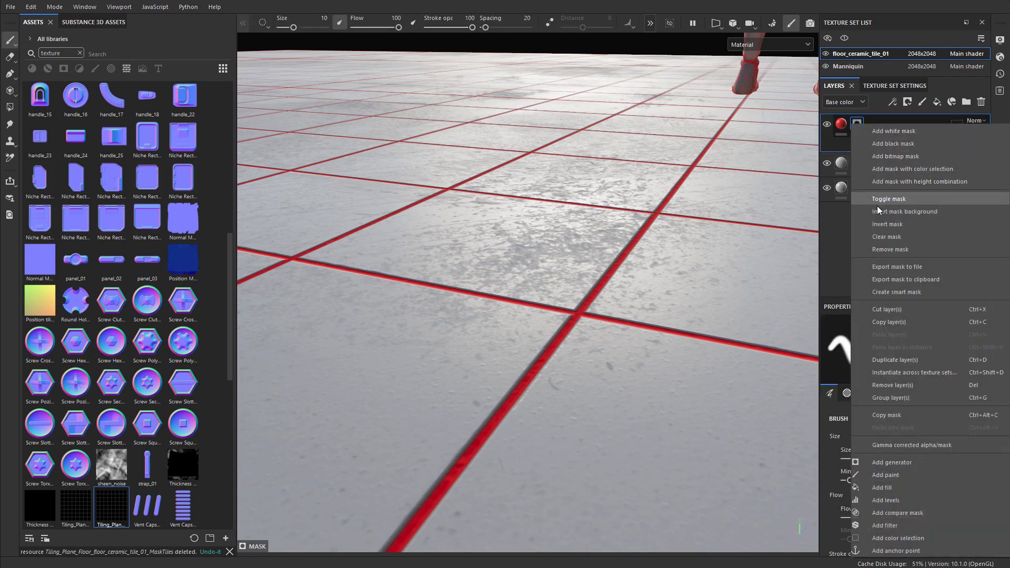
left_click(909, 223)
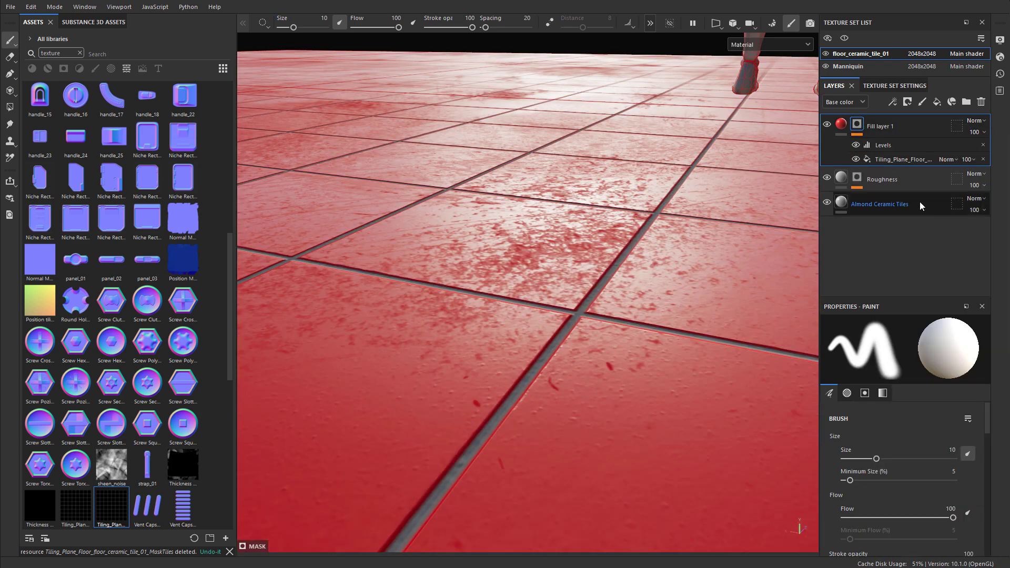
Step: Set the fill layer's base colour to a saturated red
left_click(841, 125)
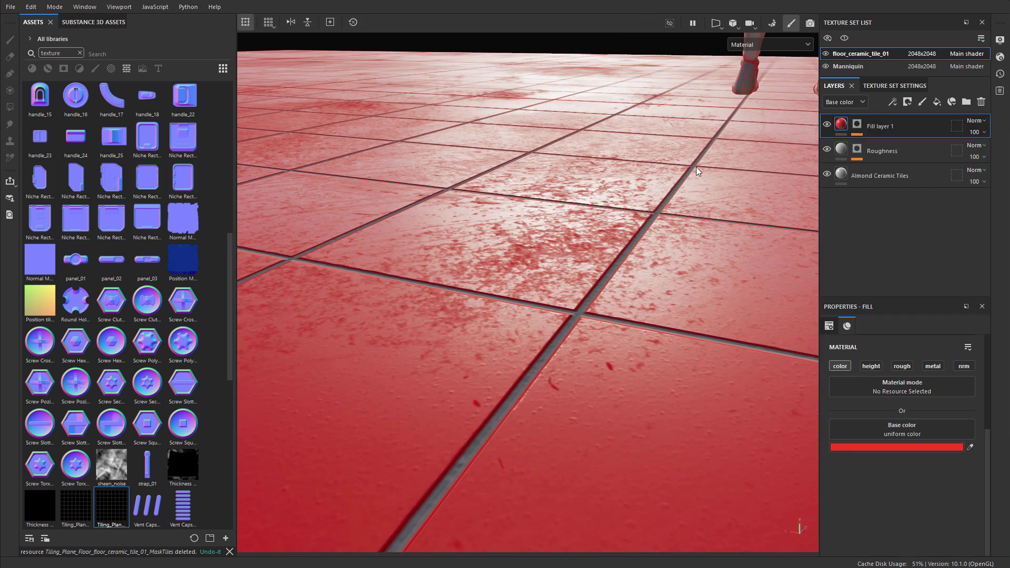
mouse_move(696, 166)
left_mouse_down("alt")
mouse_move(623, 162)
mouse_move(632, 180)
left_mouse_up("alt")
left_click(908, 447)
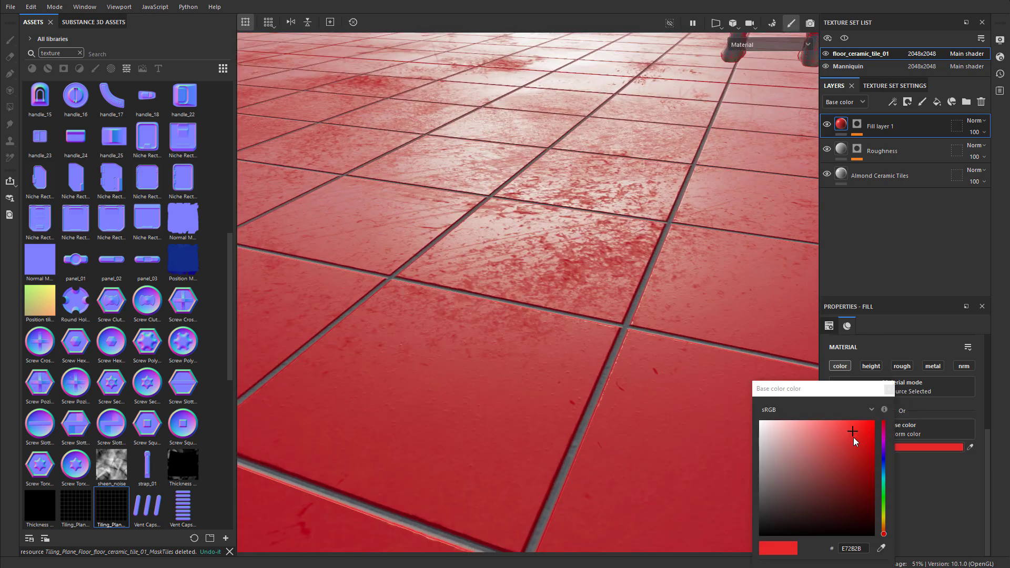
left_click(813, 444)
left_click_drag(811, 445, 860, 425)
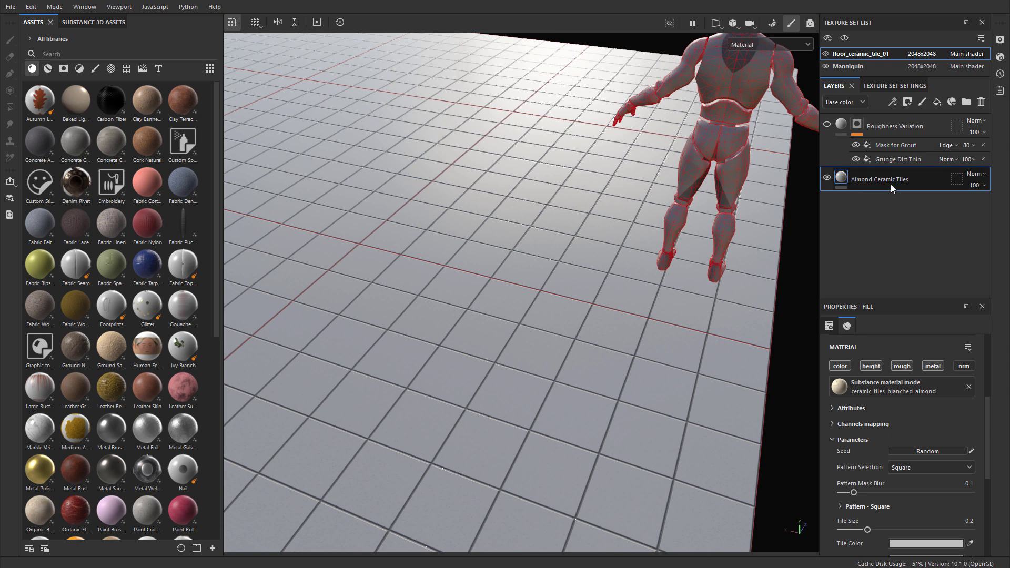
Step: Orbit the camera lower and closer to the tiled ceramic floor
mouse_move(467, 223)
left_mouse_down("alt")
mouse_move(447, 244)
mouse_move(453, 220)
left_mouse_up("alt")
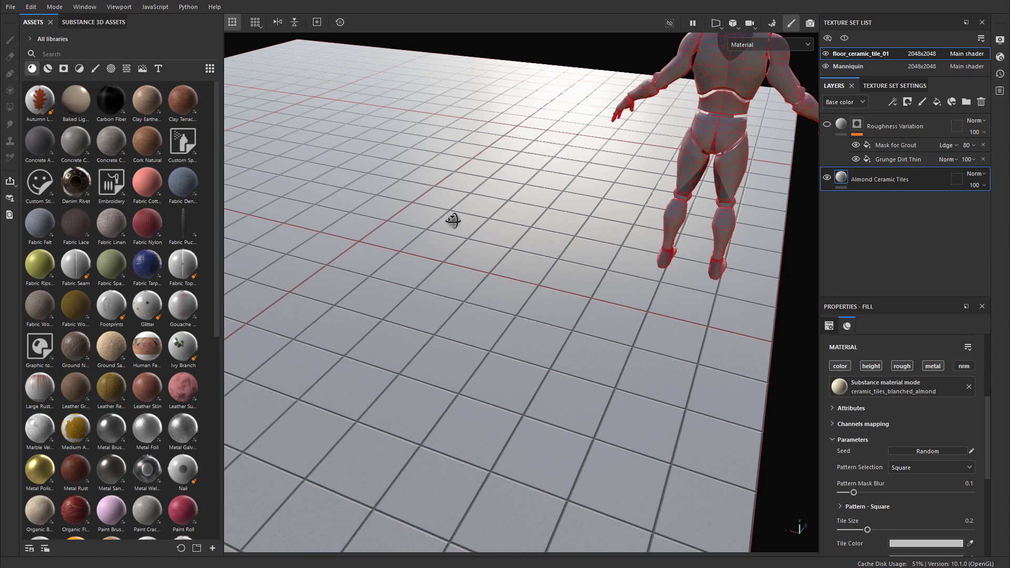
left_click_drag(453, 221, 662, 222, "alt")
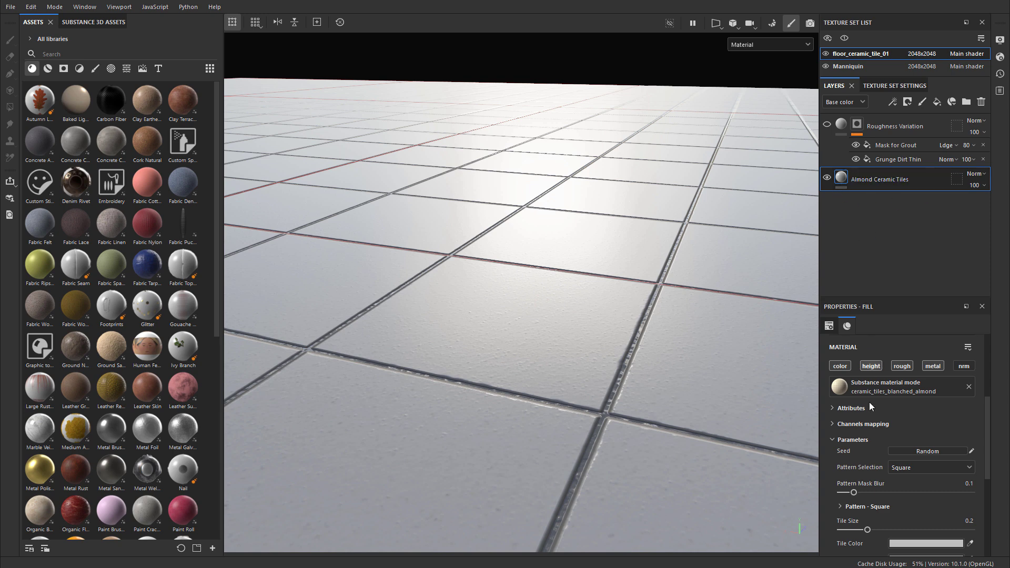
scroll(885, 458, "down", 3)
scroll(886, 458, "down", 2)
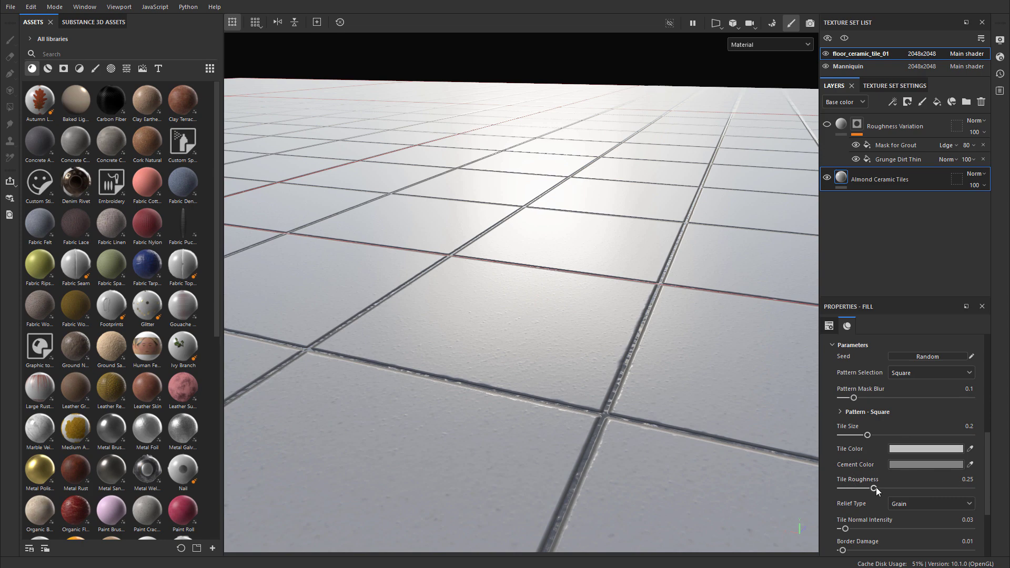
left_click_drag(875, 488, 845, 488)
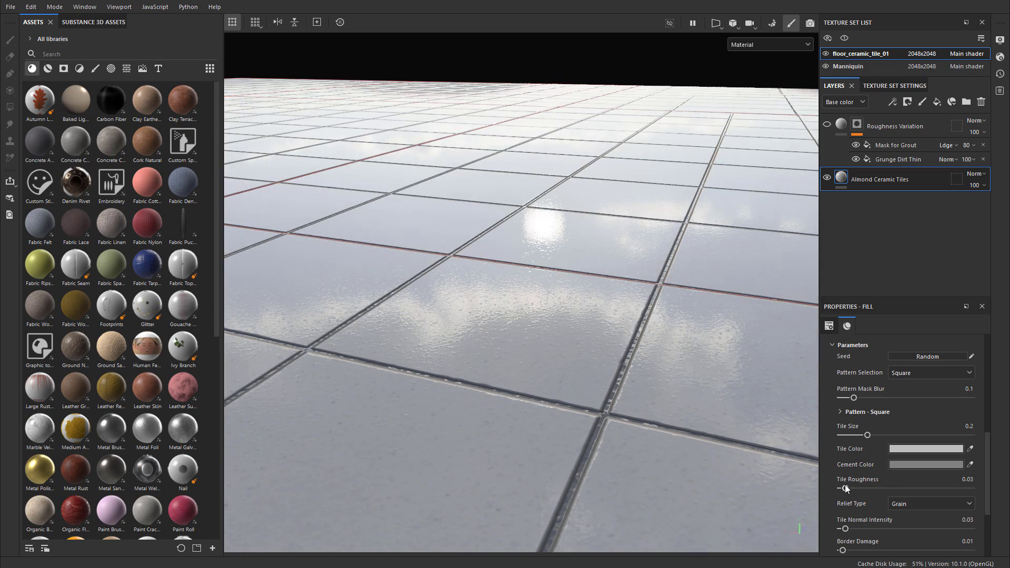
left_click_drag(845, 488, 875, 489)
scroll(863, 400, "down", 2)
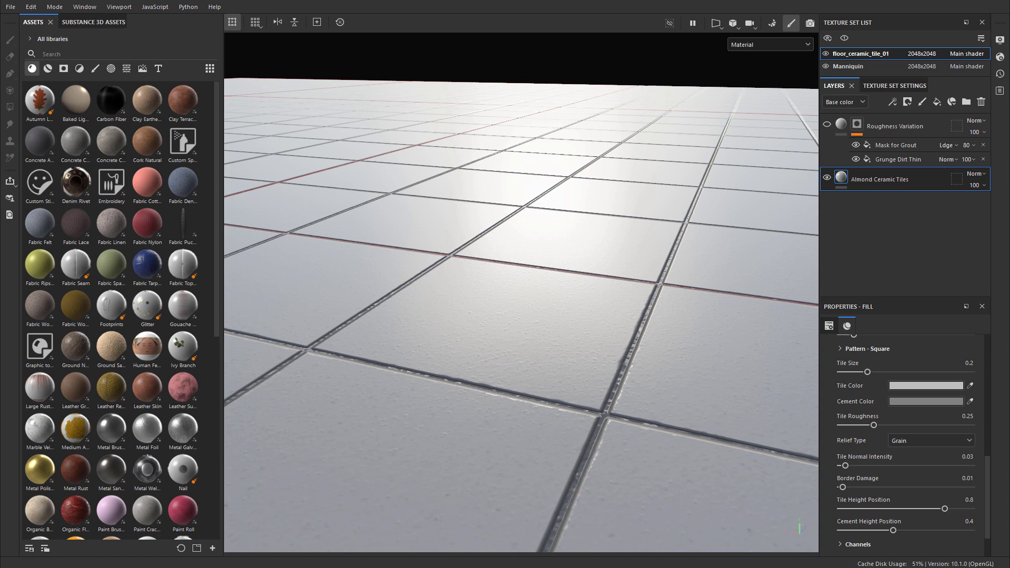
Step: View the roughness channel from above, trying Tile Roughness 0.81 then undoing back to 0.25
left_click(756, 43)
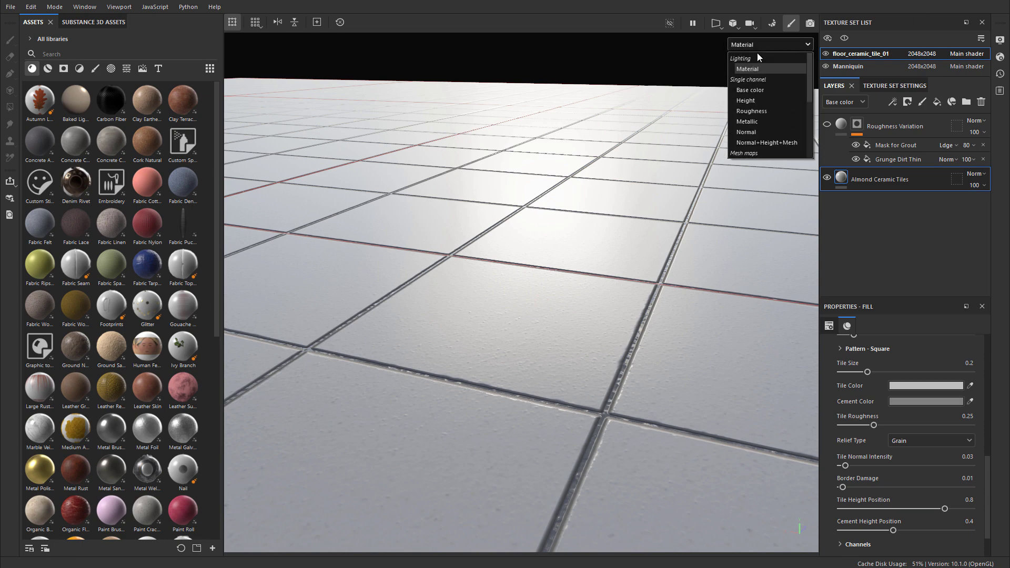
left_click(766, 112)
left_click_drag(766, 116, 729, 257, "alt+shift")
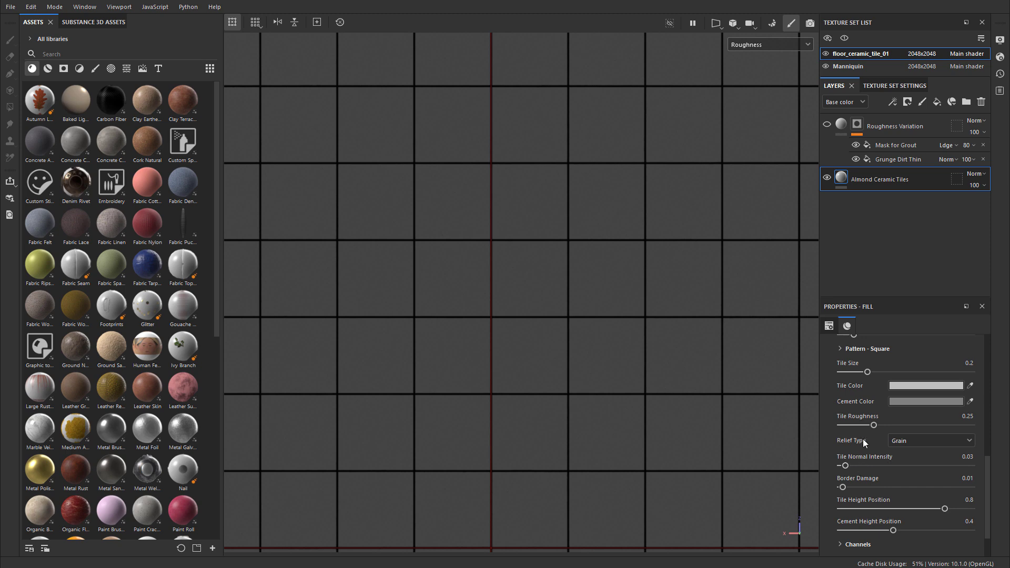
left_click_drag(874, 425, 946, 428)
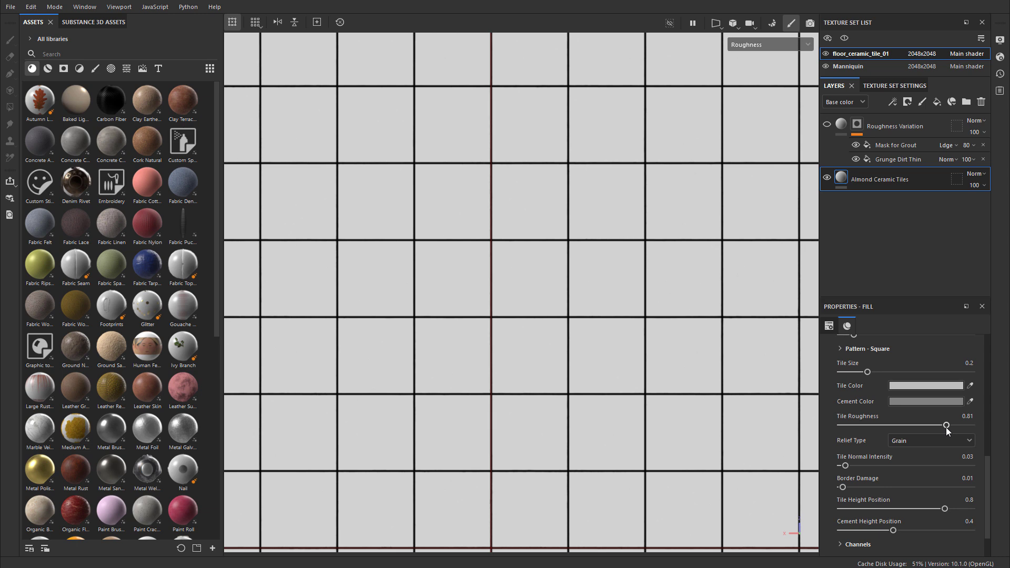
key("ctrl+z")
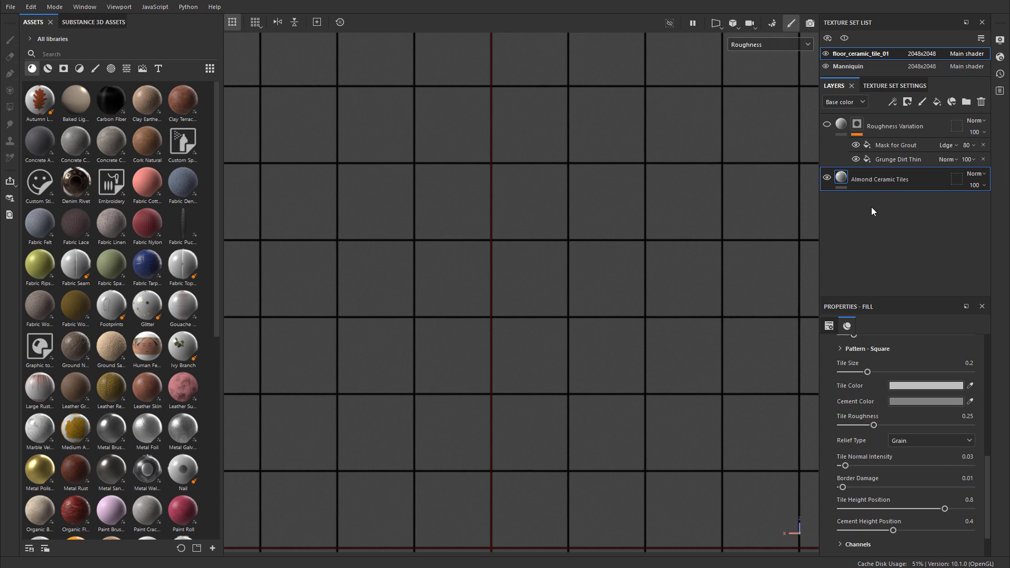
Step: Export floor_ceramic_tile_01 with the Unreal Engine 4 (Packed) template, excluding Color, Normal and Emissive maps
left_click(11, 7)
left_click(34, 172)
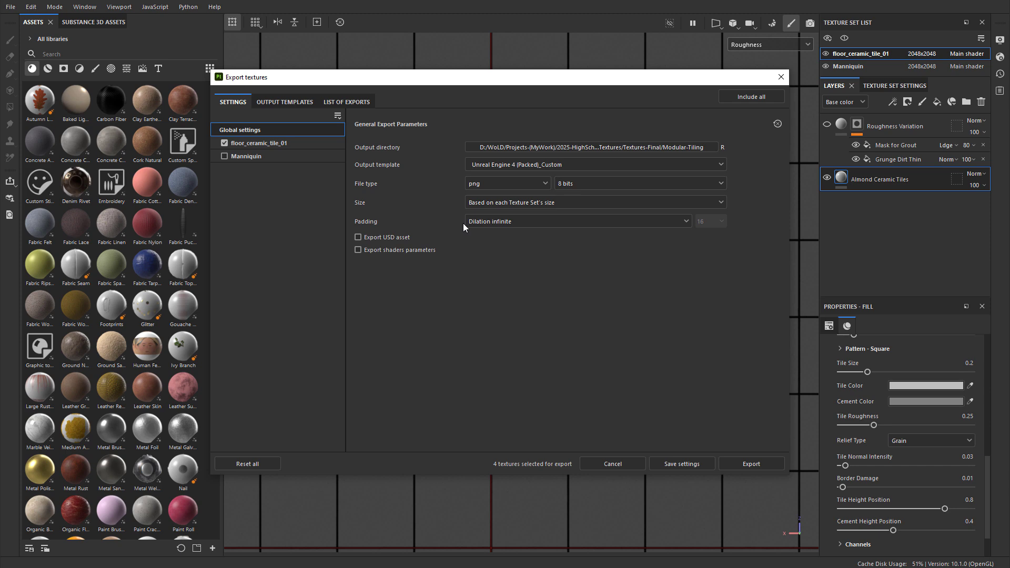
left_click(507, 163)
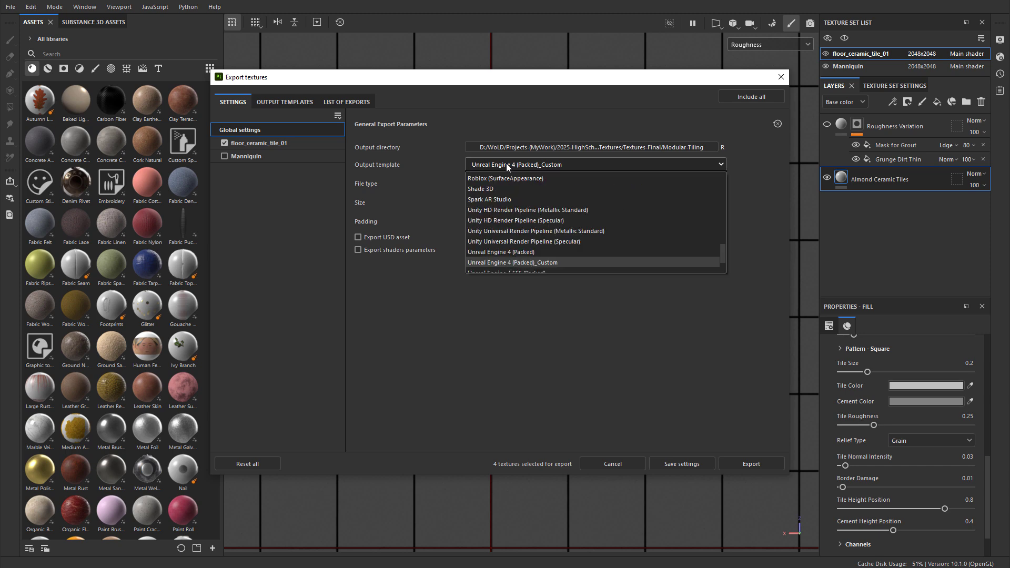
left_click(519, 246)
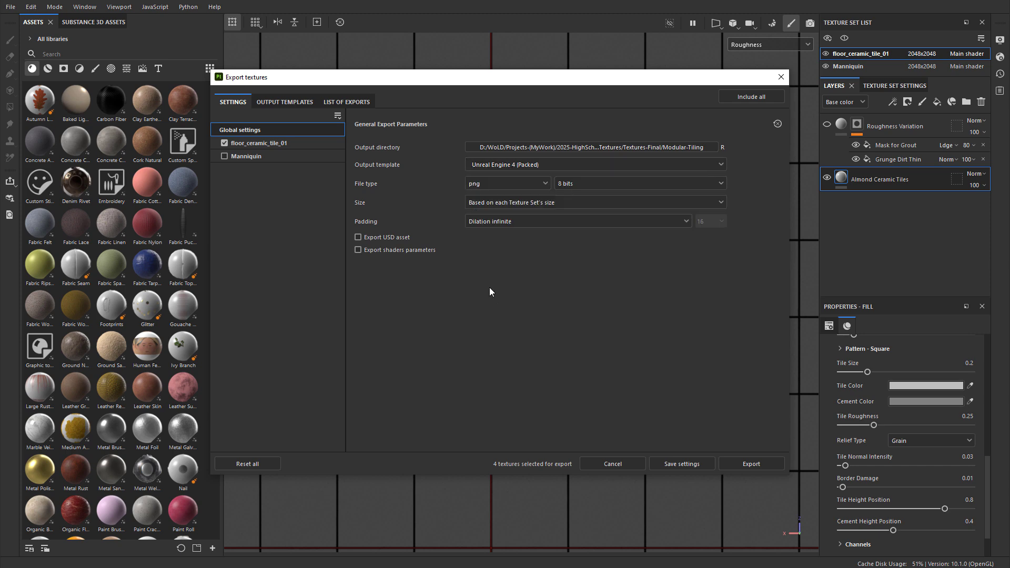
left_click(273, 144)
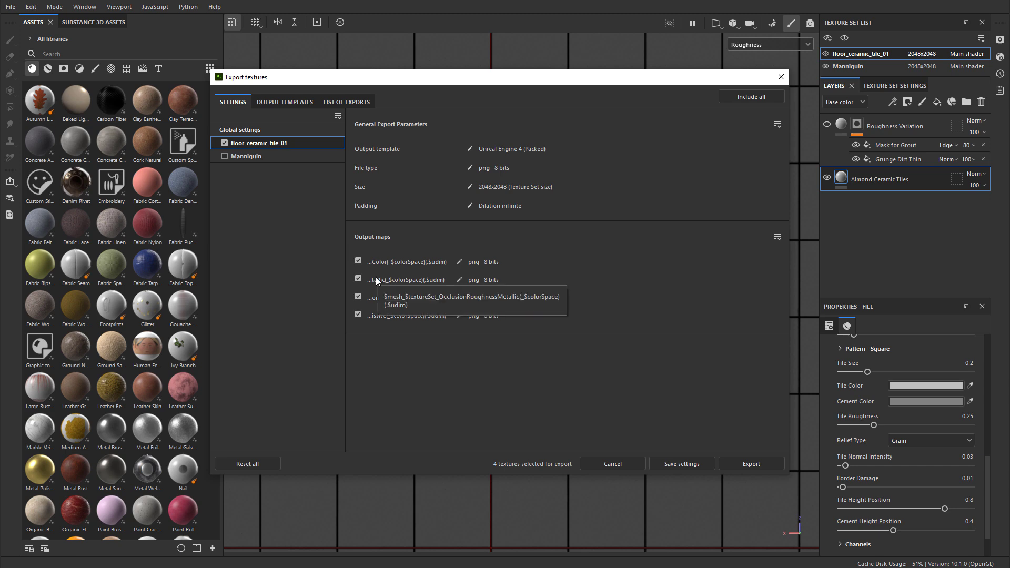
left_click(359, 261)
left_click(359, 297)
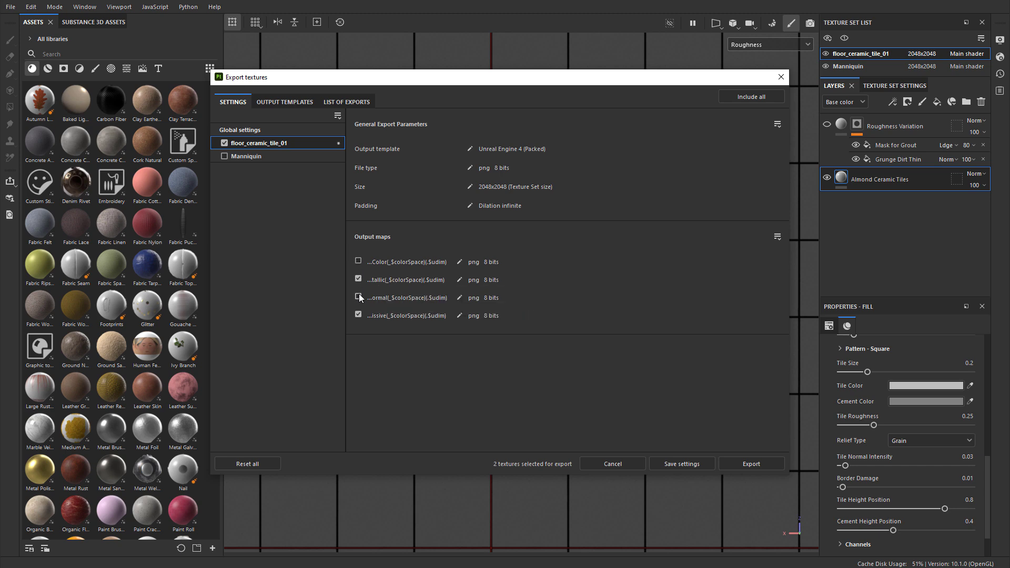
left_click(358, 315)
left_click(763, 463)
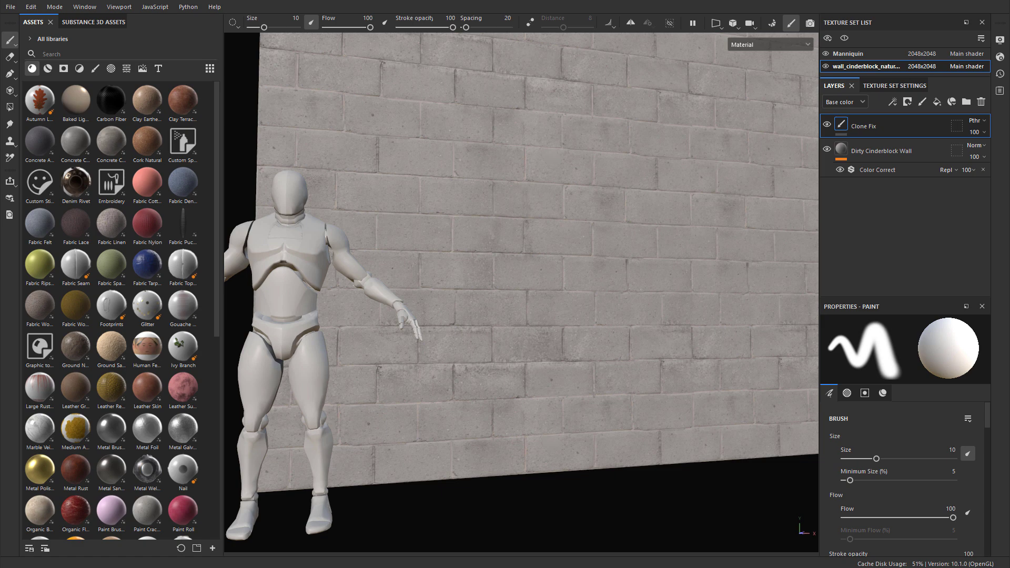
Step: Switch the cinderblock wall viewport to the Roughness channel and zoom in on the wall
left_click(743, 45)
left_click(764, 114)
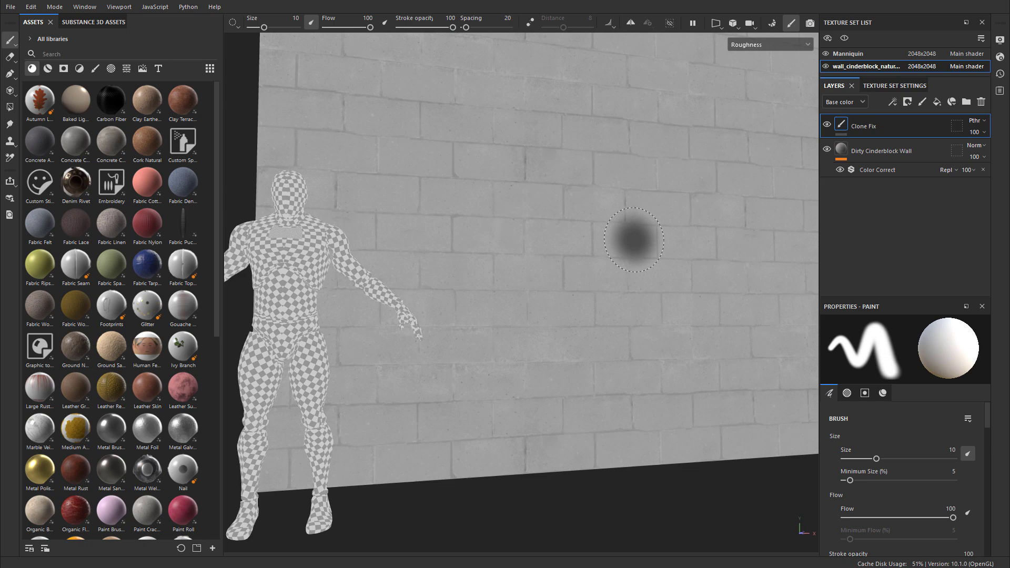
scroll(634, 240, "up", 5)
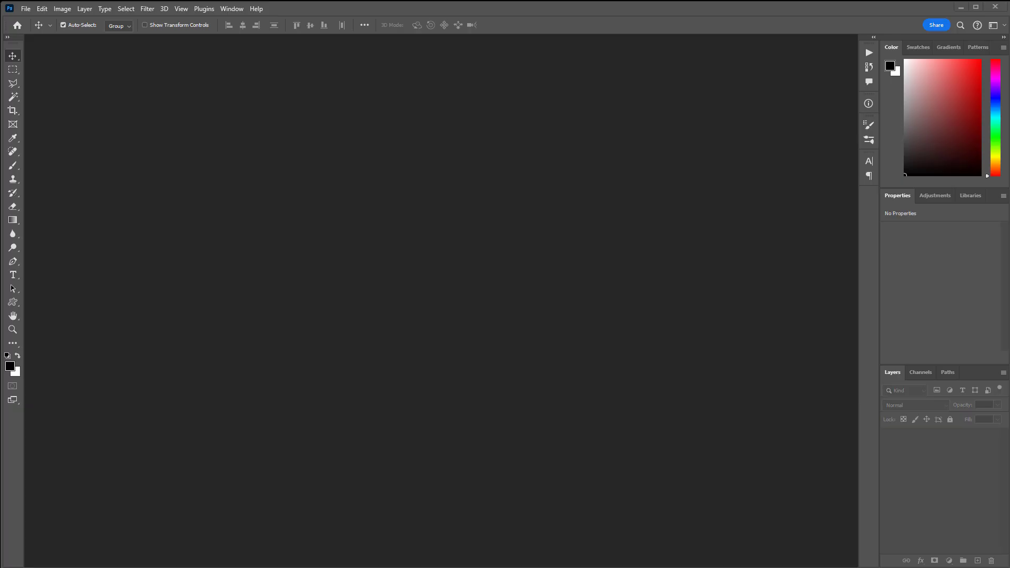
Step: Open the OcclusionRoughnessMetallic PNG and copy its entire Green channel to the clipboard
left_click_drag(585, 194, 385, 264)
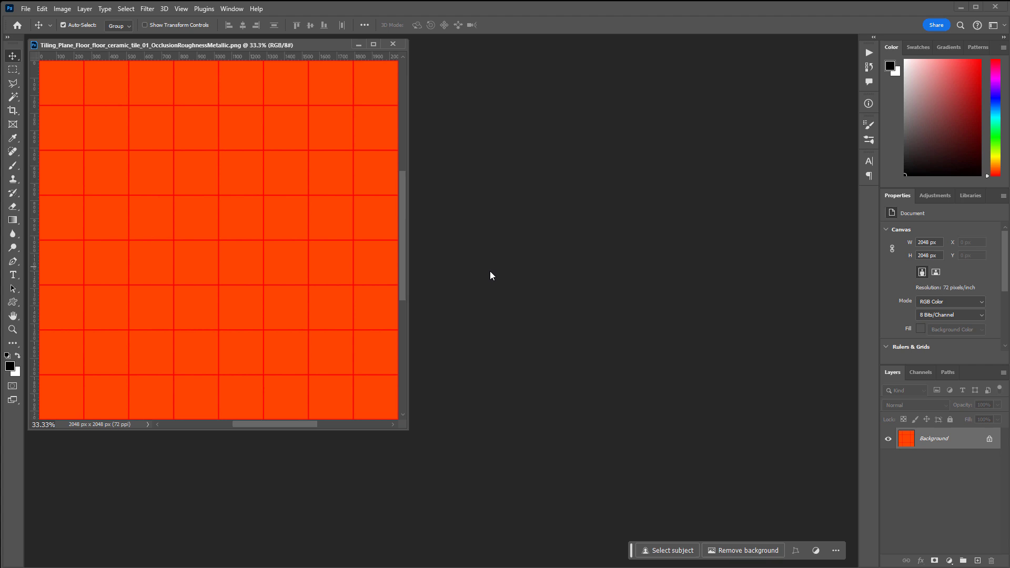
left_click(921, 372)
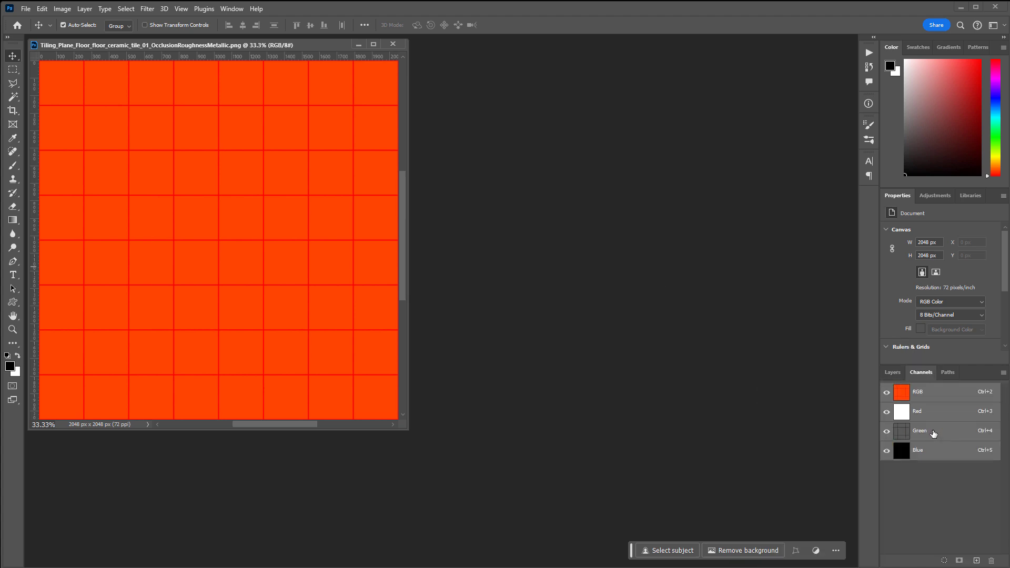
left_click(934, 432)
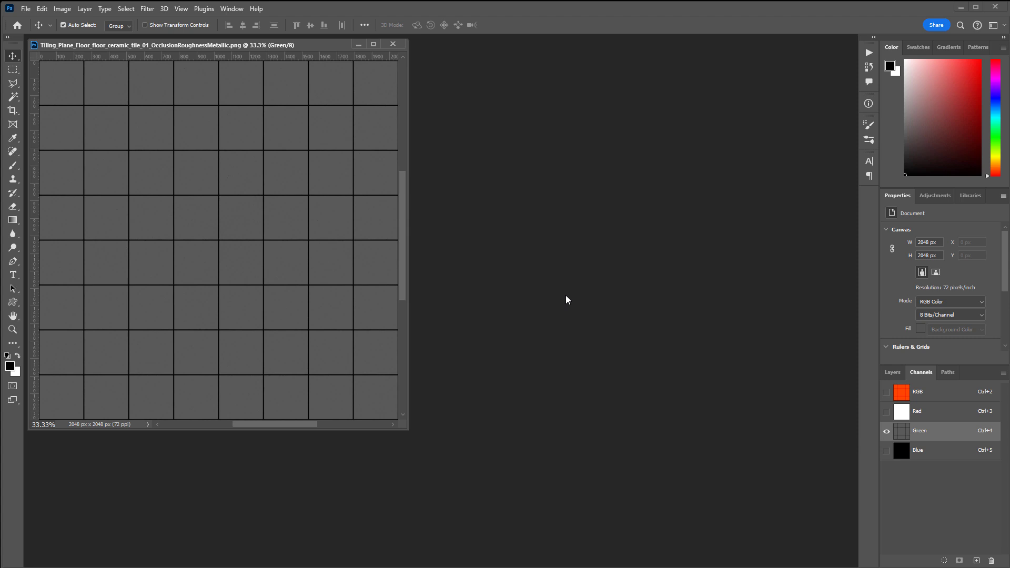
key("ctrl+a")
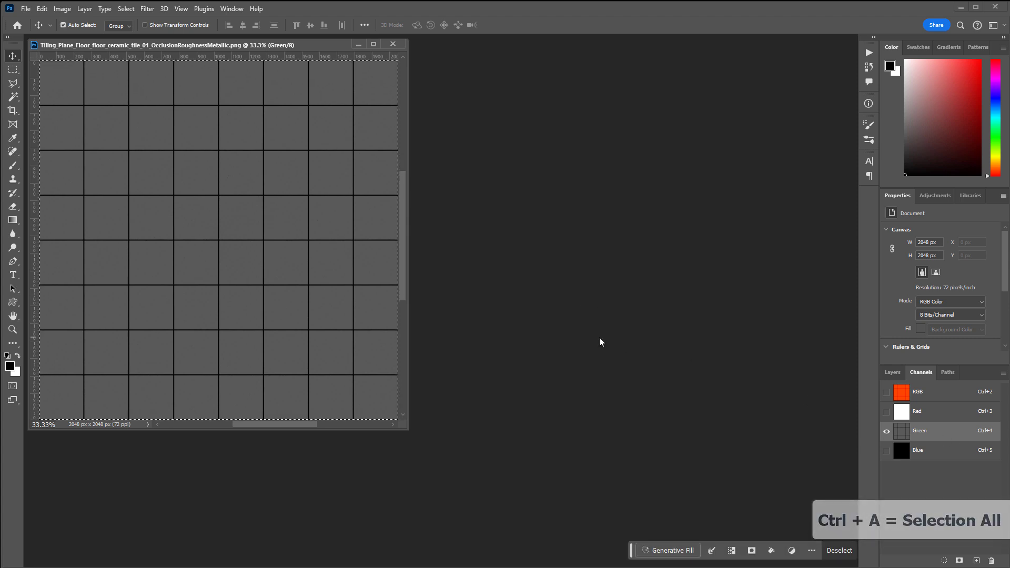
key("ctrl+c")
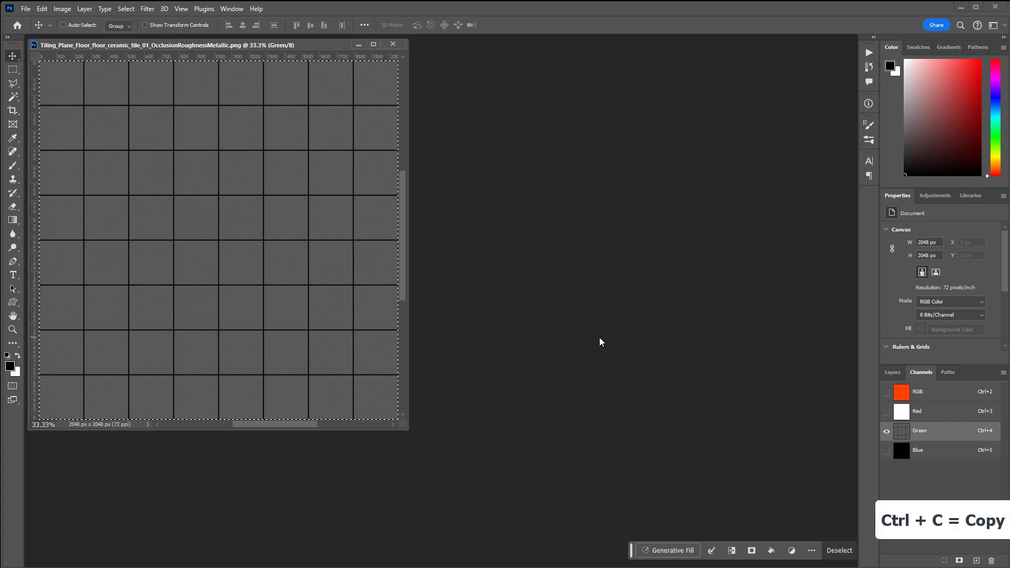
Step: Create a new 2048 × 2048 px document from the Clipboard preset in RGB Color mode
left_click(26, 9)
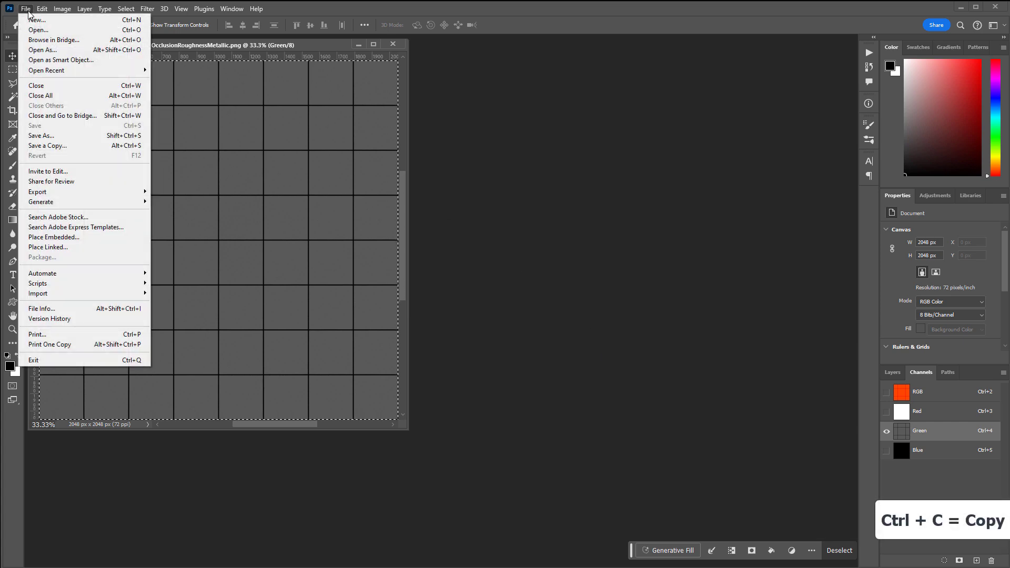
left_click(35, 22)
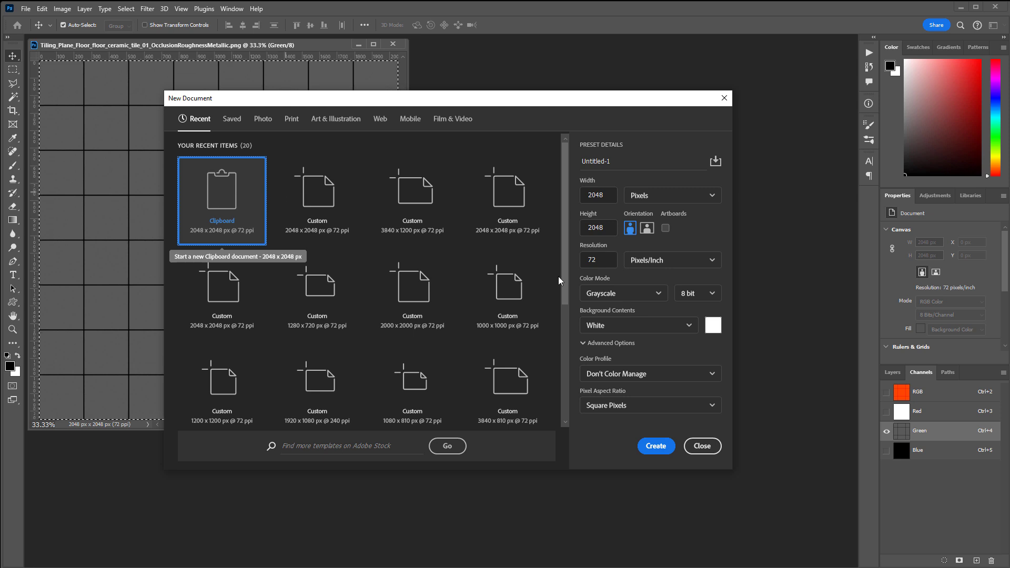
left_click(623, 294)
left_click(605, 347)
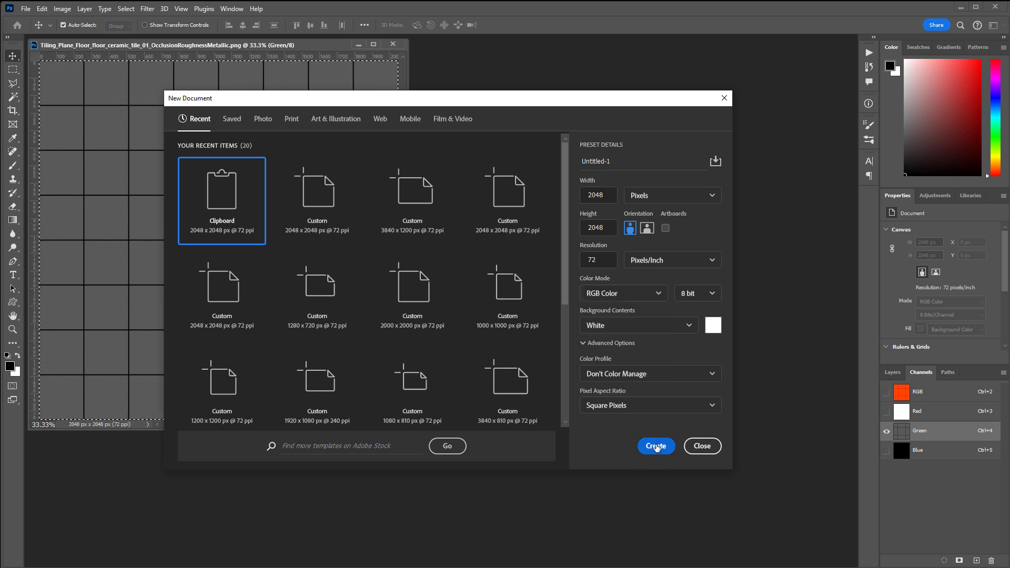
left_click(655, 446)
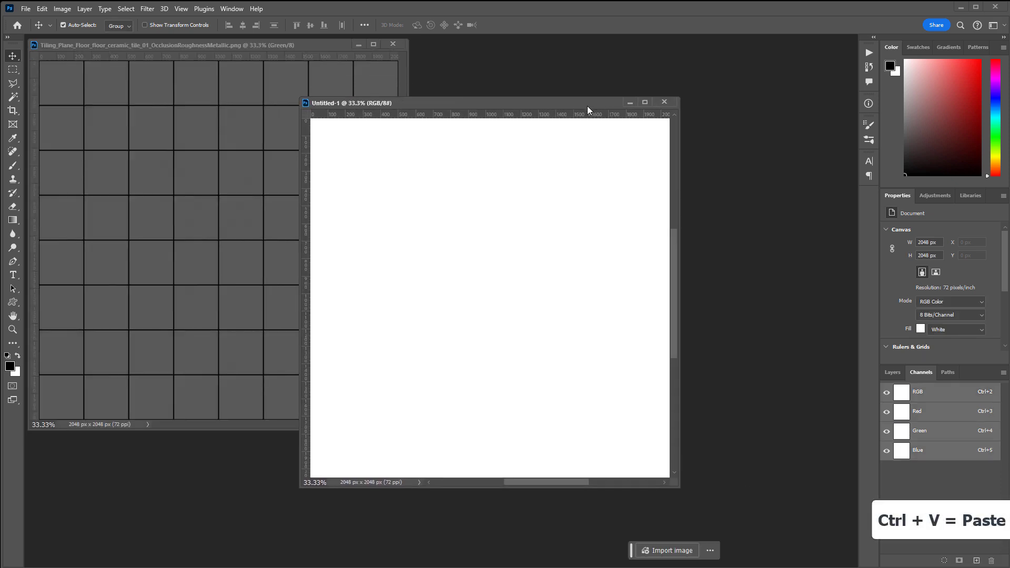
Step: Paste the Green channel into Untitled-1 as Layer 1 and check its layers and channels
key("ctrl+v")
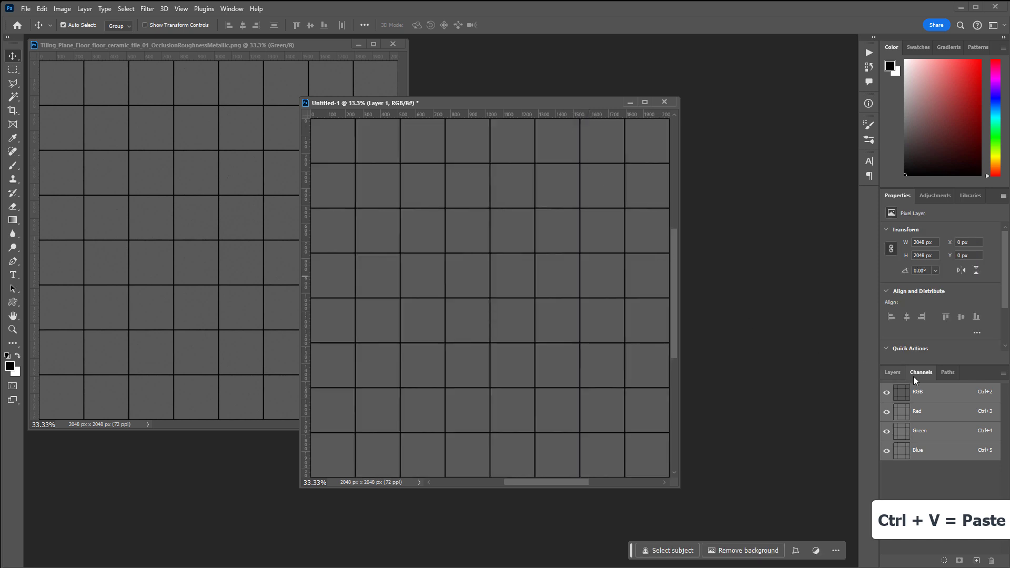
left_click(892, 372)
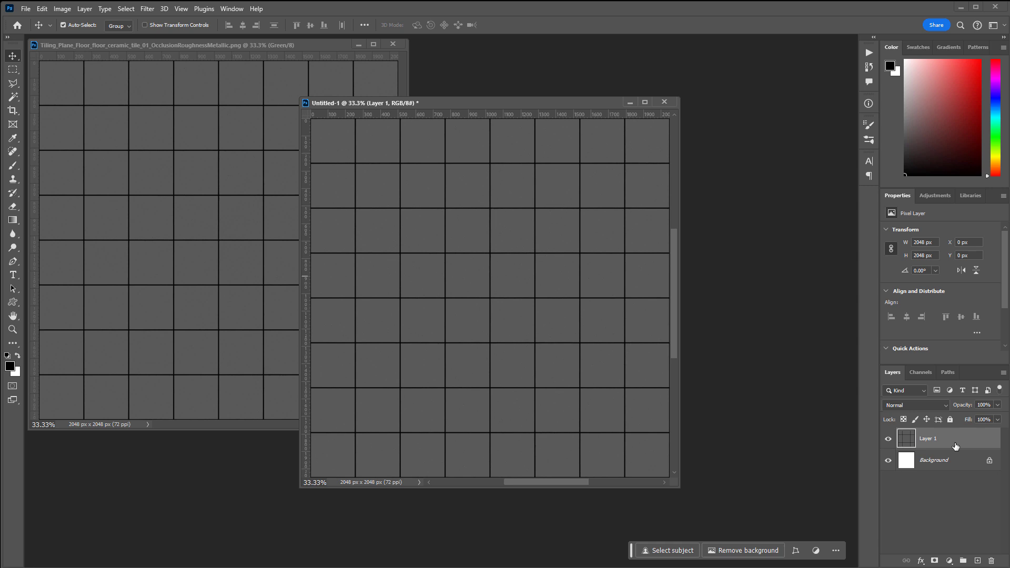
left_click(921, 372)
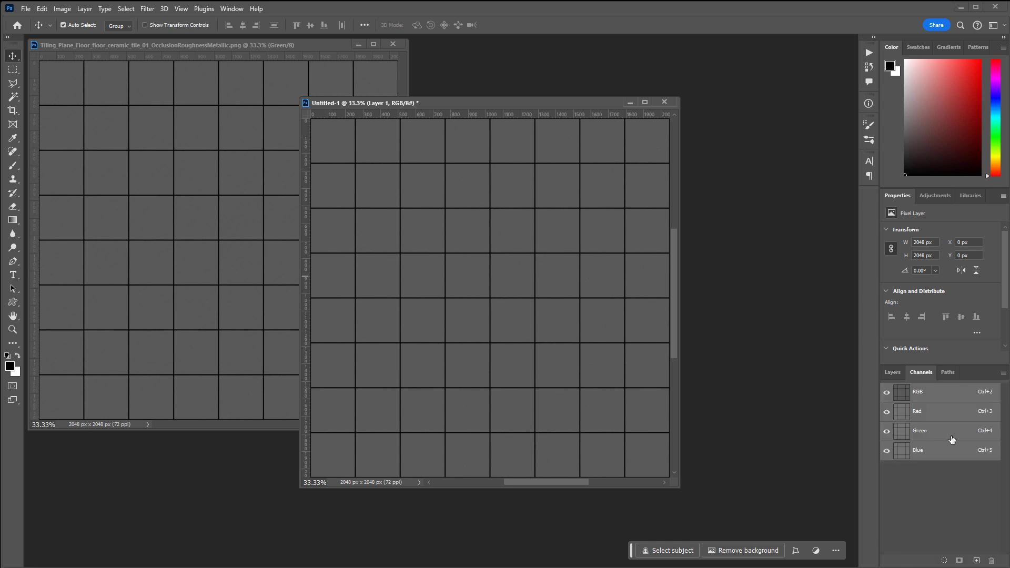
left_click(895, 375)
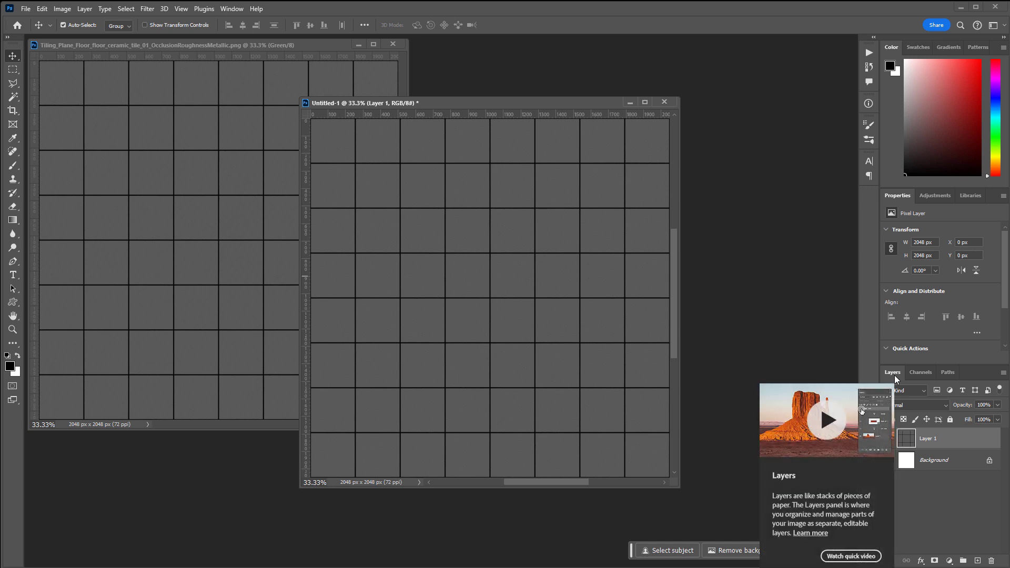
Step: Close the original tile texture document and enlarge the Untitled-1 window
left_click(395, 46)
left_click(393, 45)
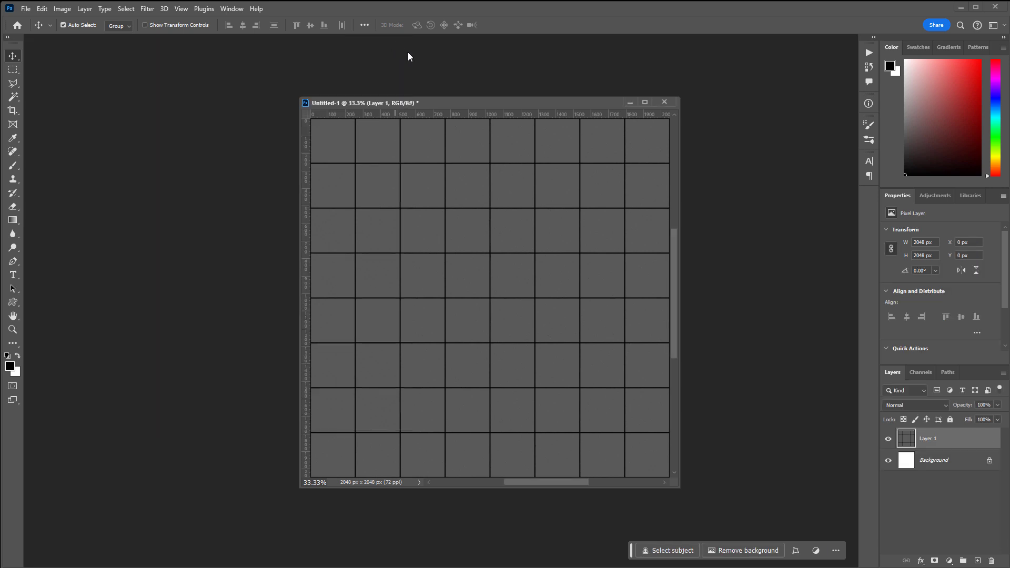
left_click_drag(627, 466, 703, 504)
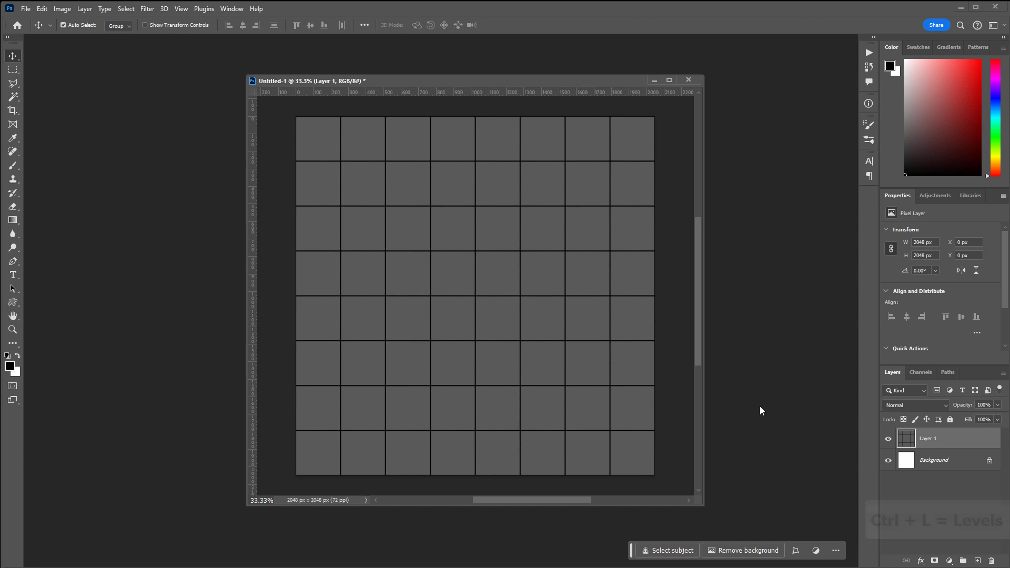
Step: Apply Levels to Layer 1 with the input white point lowered to 72
key("ctrl")
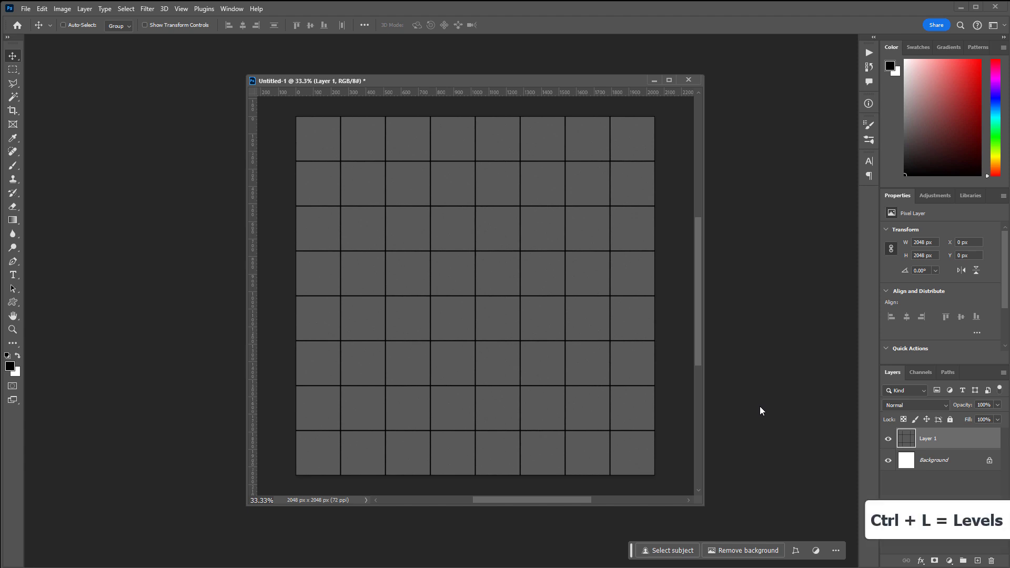
key("ctrl+l")
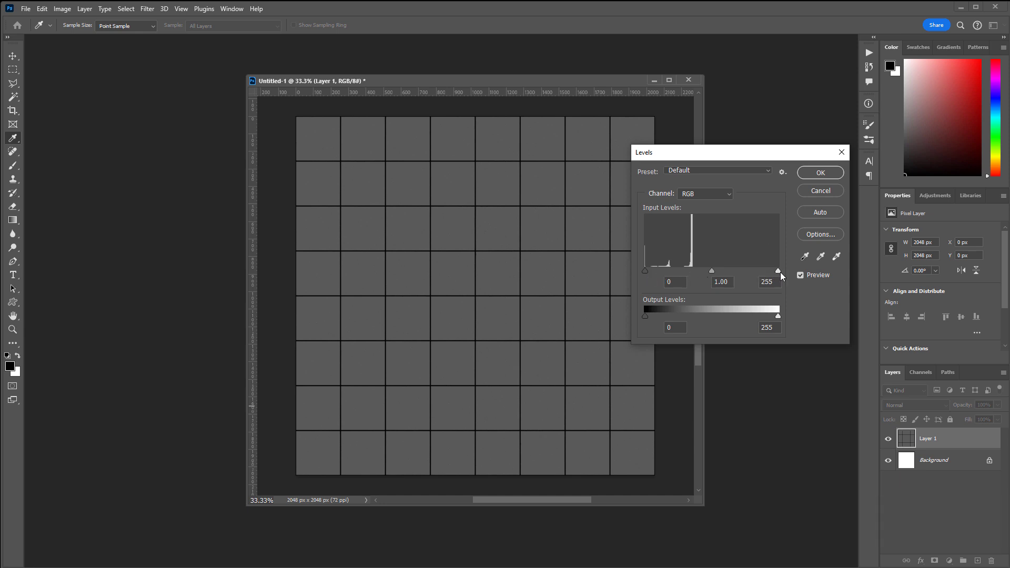
left_click_drag(779, 272, 692, 270)
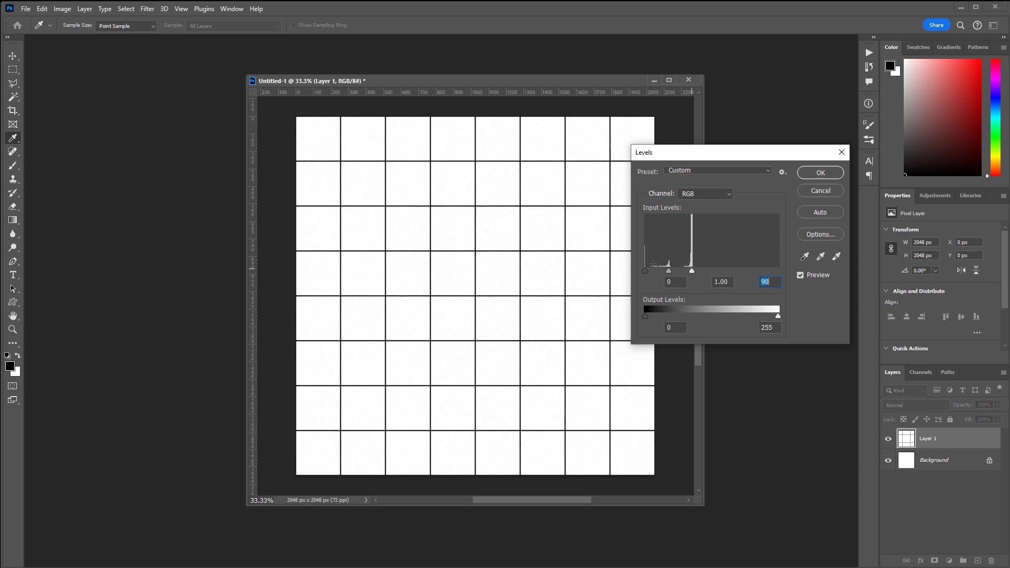
key("ctrl+plus")
key("ctrl+plus")
key("ctrl+plus")
key("ctrl+plus")
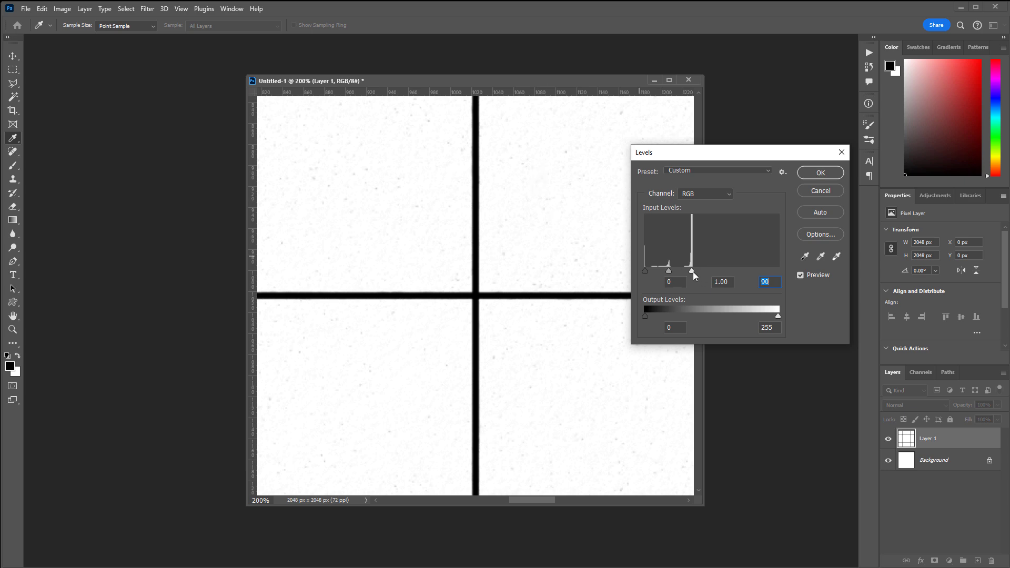
left_click_drag(693, 271, 681, 271)
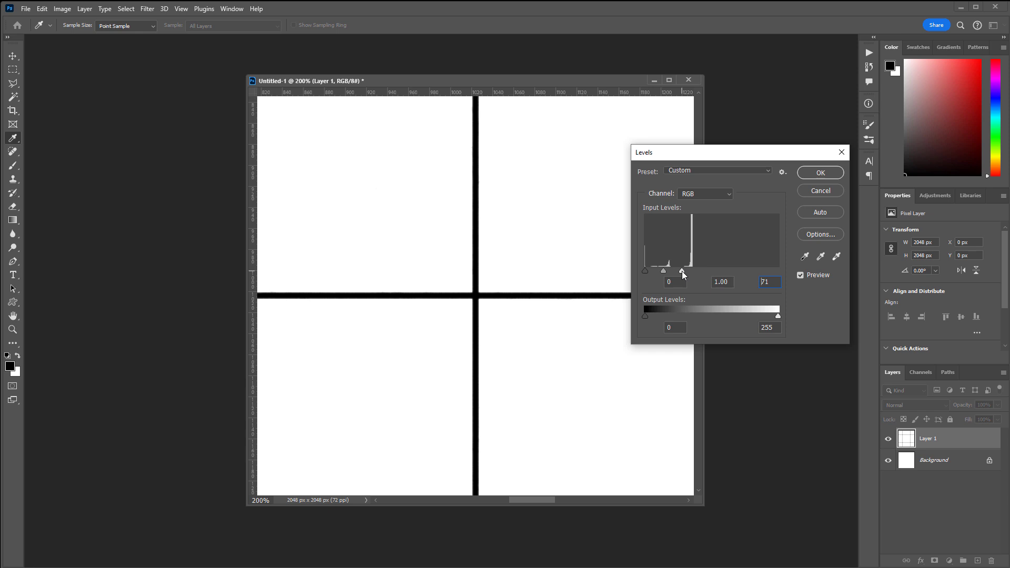
left_click(683, 270)
left_click(820, 173)
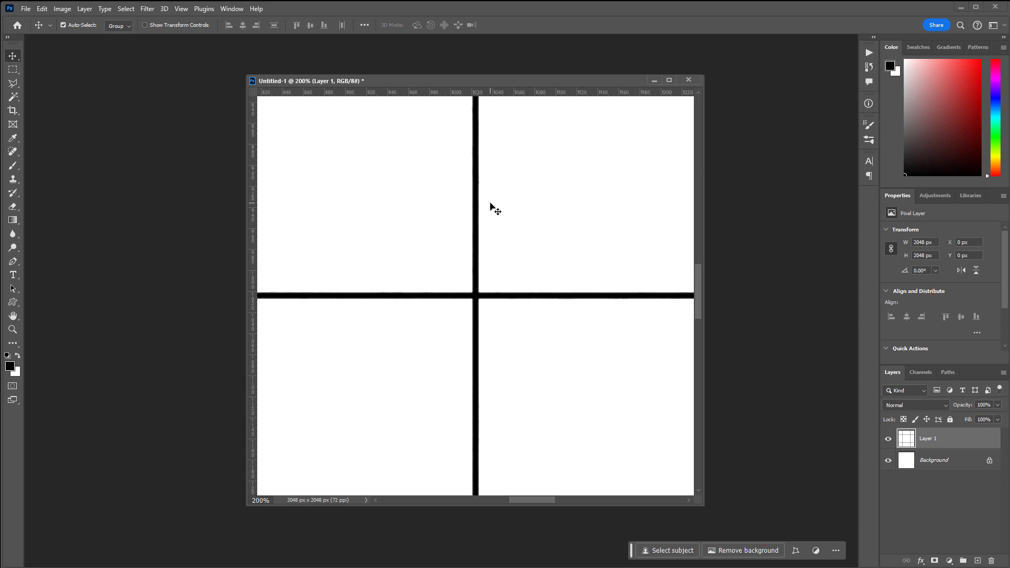
left_click(9, 367)
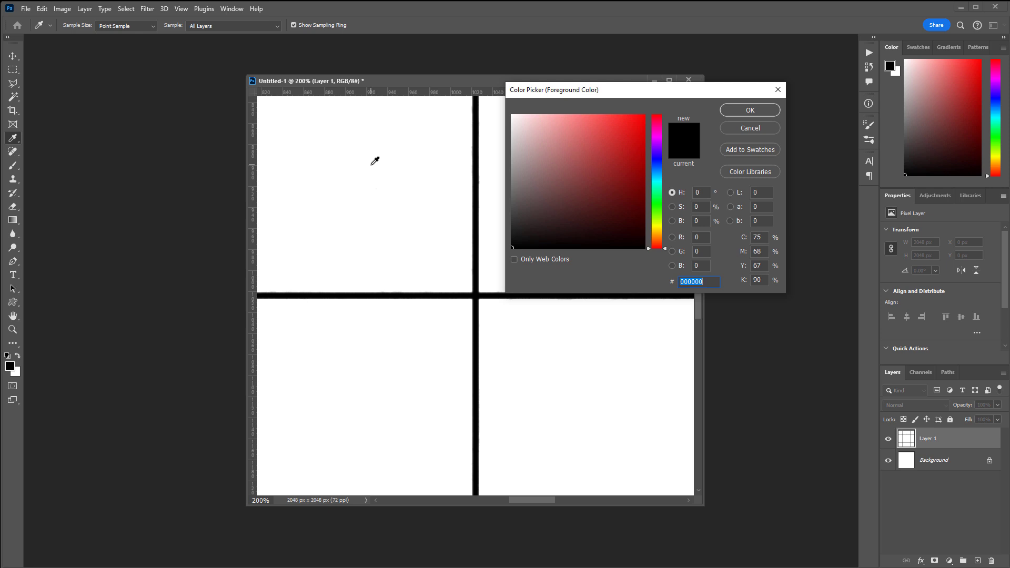
left_click(372, 165)
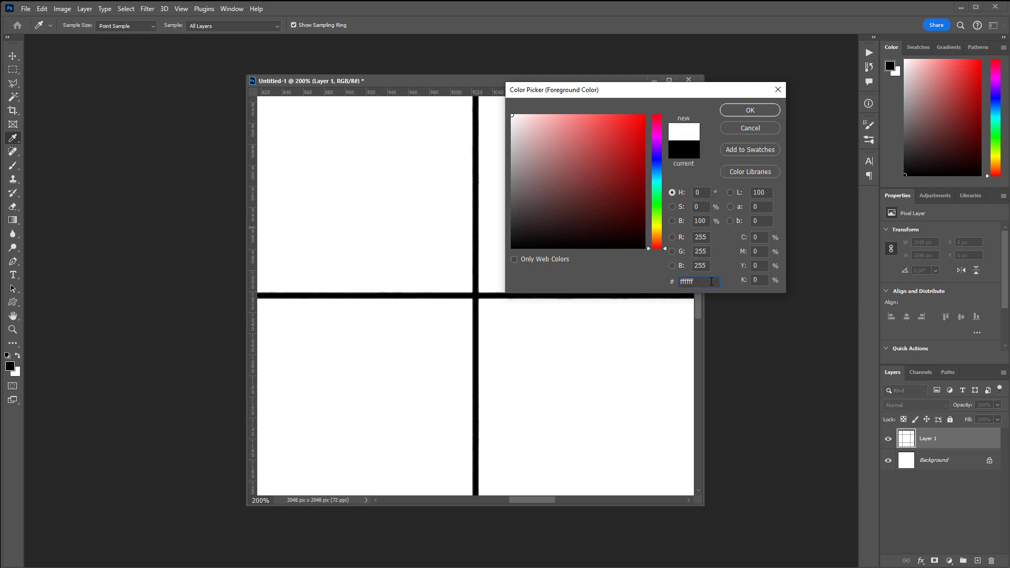
left_click_drag(710, 282, 643, 279)
left_click(479, 221)
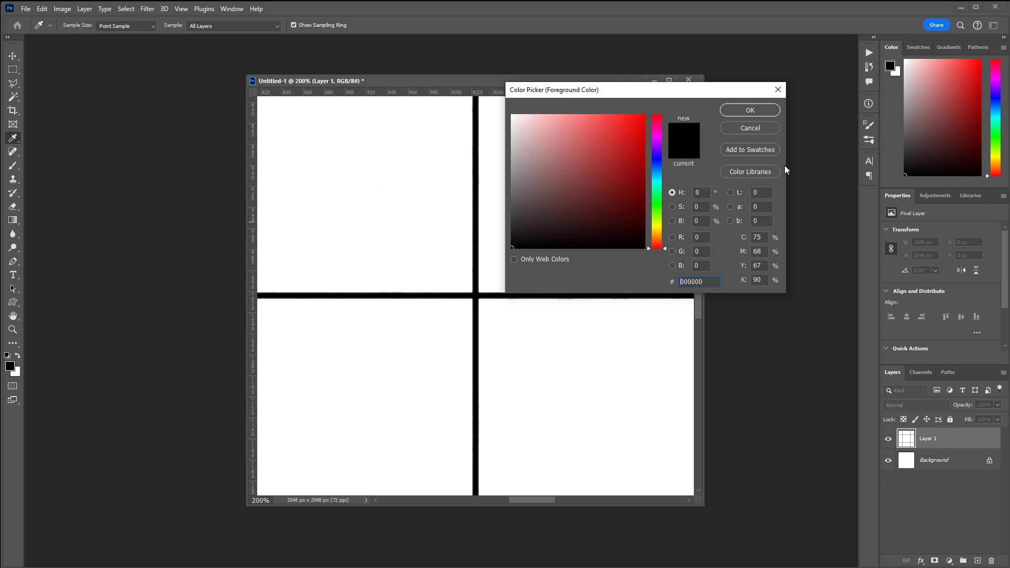
left_click(762, 109)
key("v")
key("ctrl+minus")
key("ctrl+minus")
key("ctrl+minus")
key("ctrl+minus")
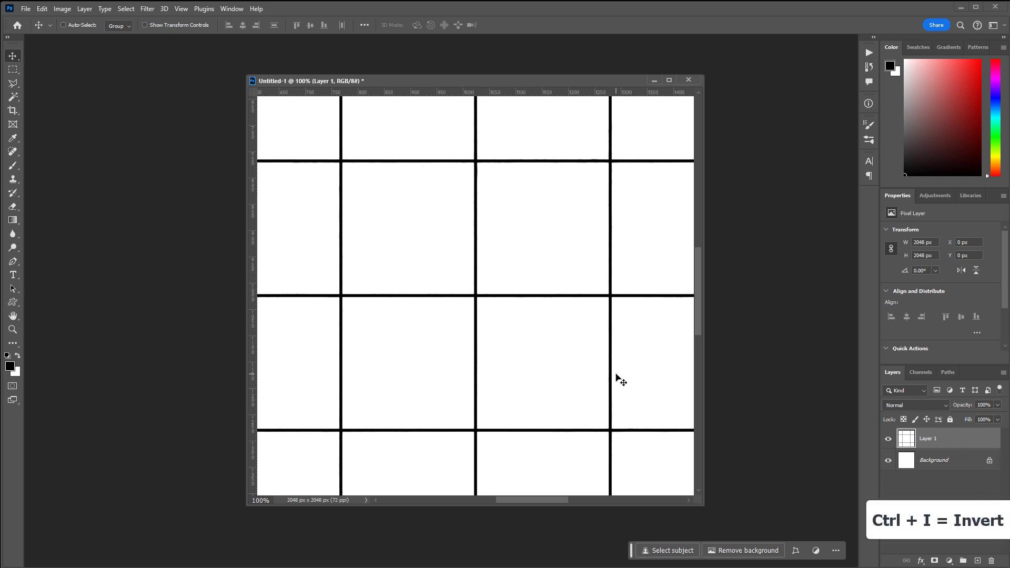
Step: Invert Layer 1 so the tiles turn black with white grout lines
key("ctrl+i")
left_click(63, 9)
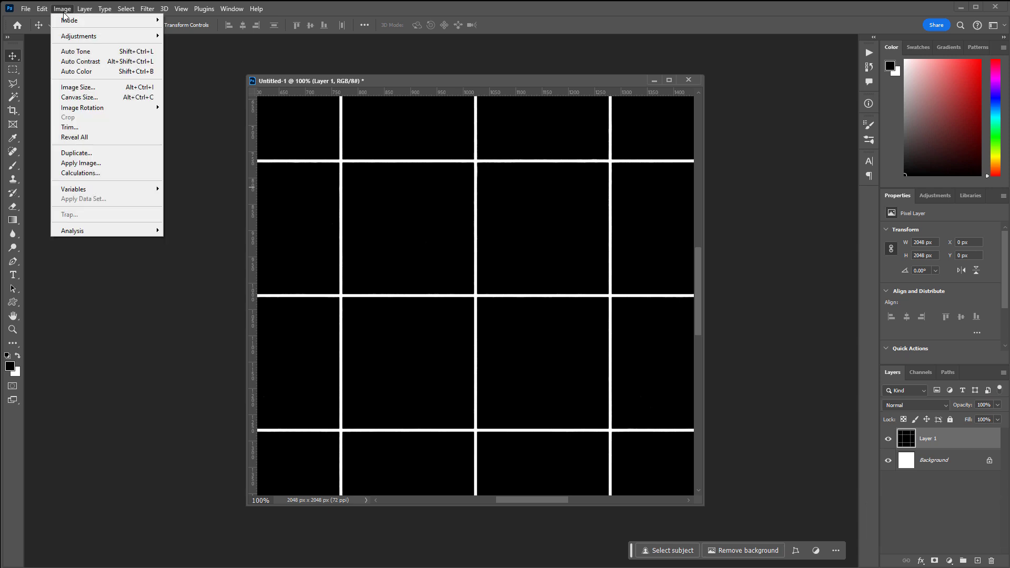
mouse_move(83, 41)
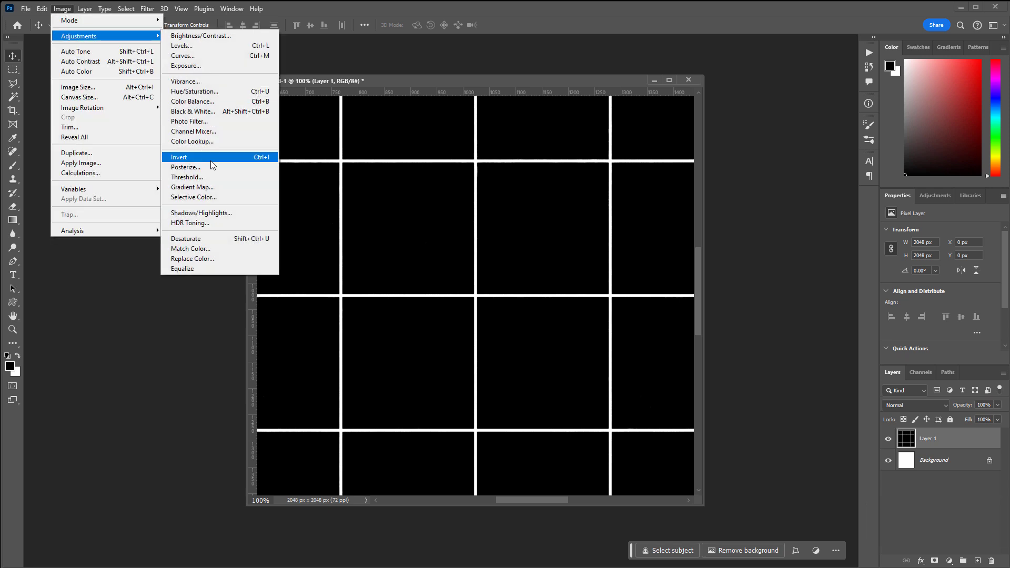
left_click(832, 299)
Step: Zoom out to the whole tile grid and bring up the File menu's Export options
key("ctrl+minus")
key("ctrl+minus")
key("ctrl+minus")
key("ctrl+minus")
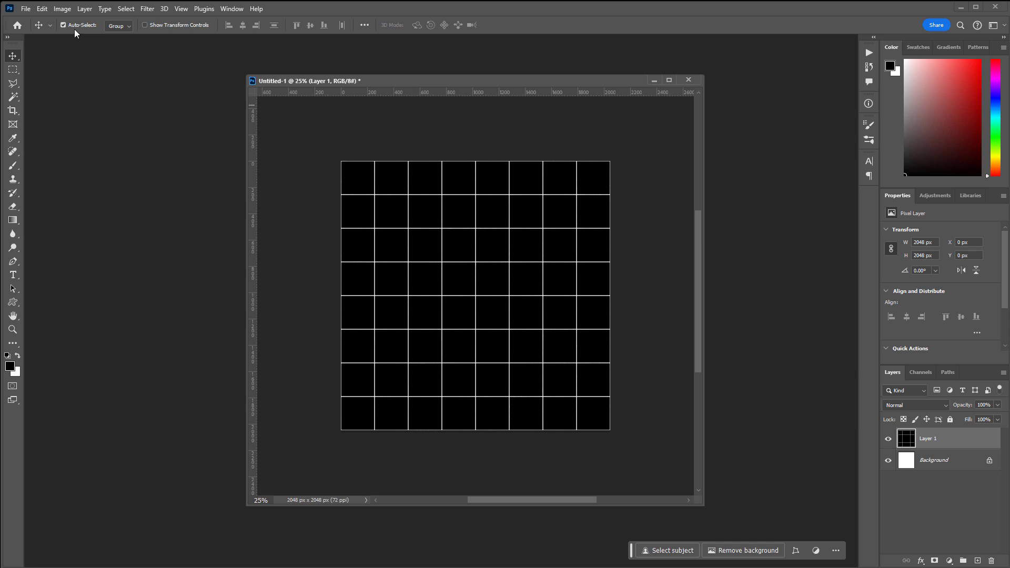
left_click(25, 9)
mouse_move(71, 192)
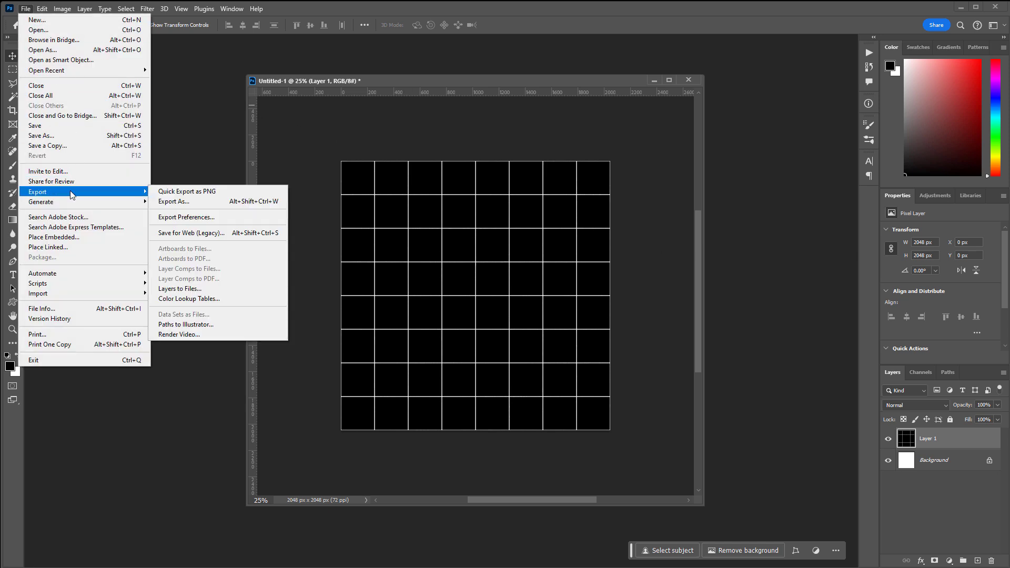
Step: Export the tile mask as a PNG with transparency turned off
left_click(228, 203)
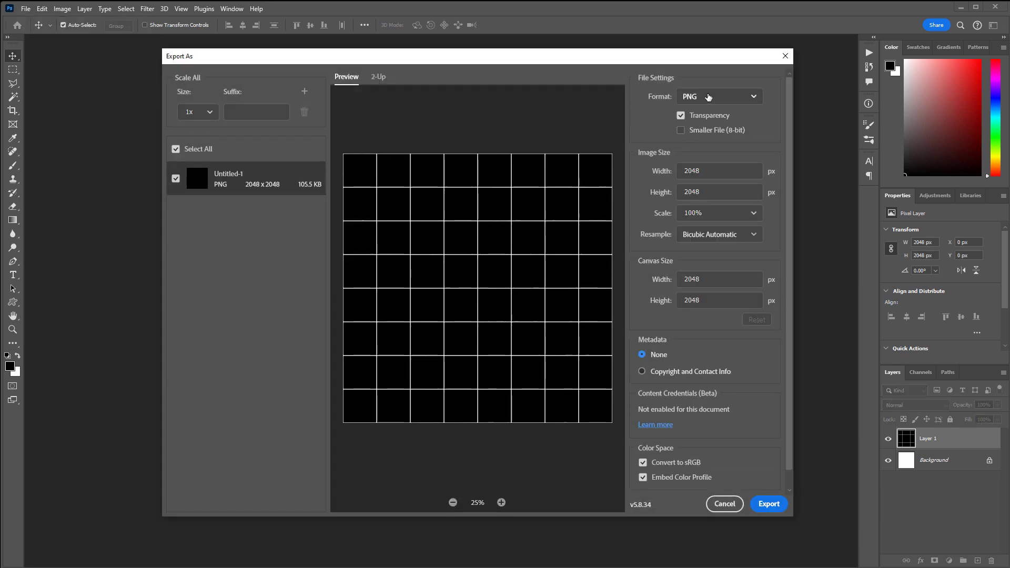
left_click(692, 116)
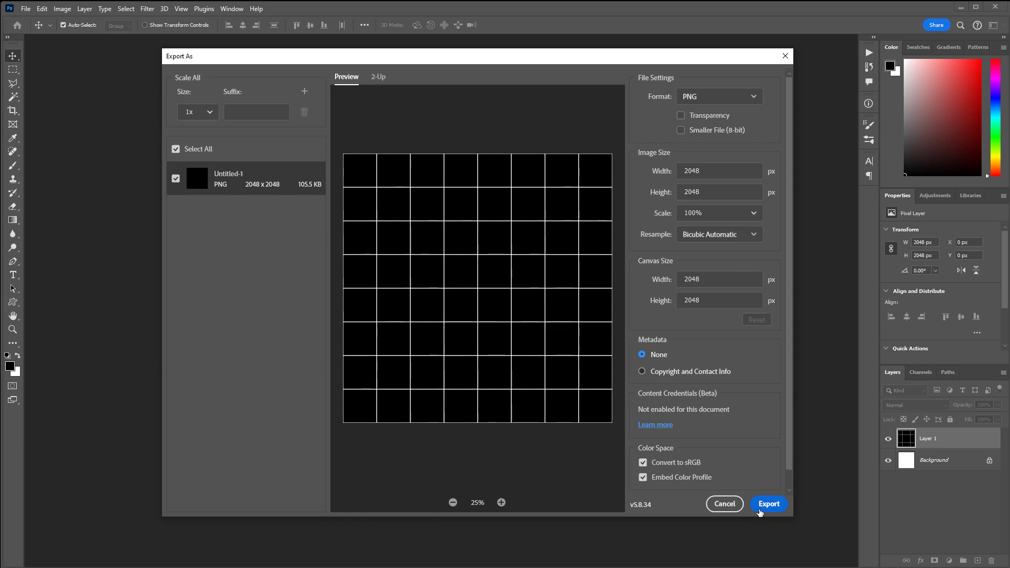
left_click(769, 504)
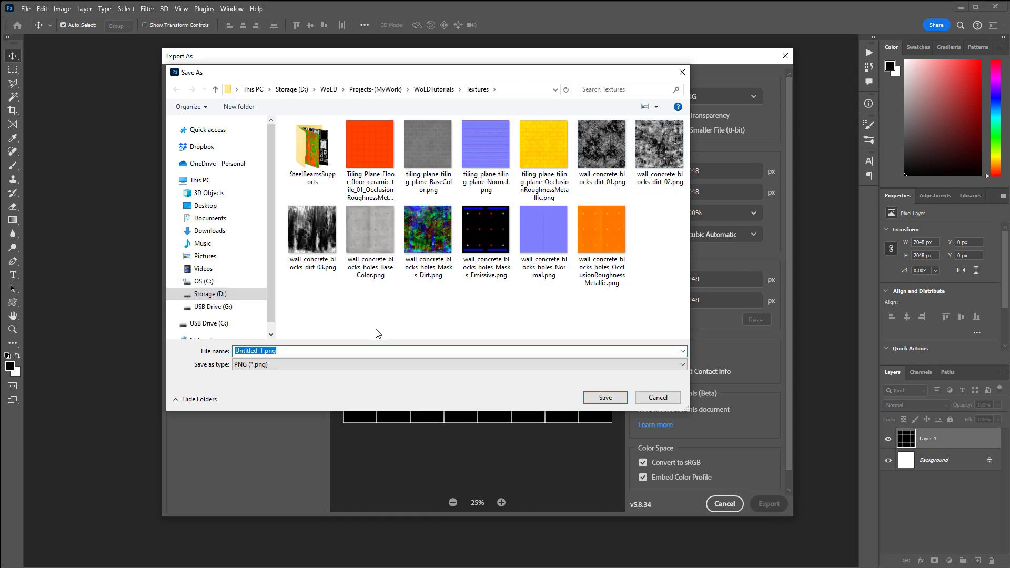
Step: Save it in the Textures folder under the Tiling_Plane_Floor texture name, ending in Mask
left_click(373, 137)
double_click(349, 351)
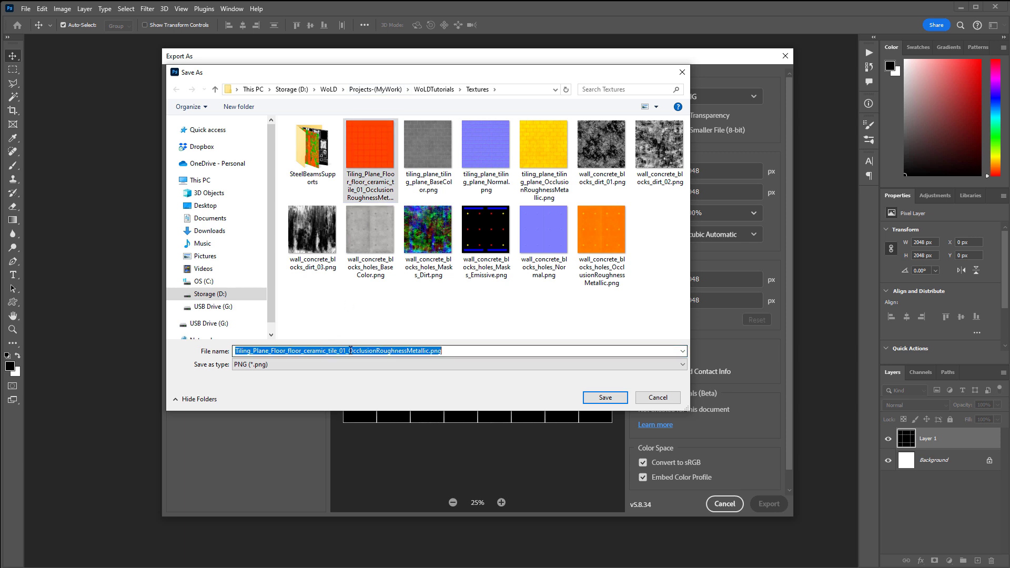
left_click_drag(349, 351, 624, 350)
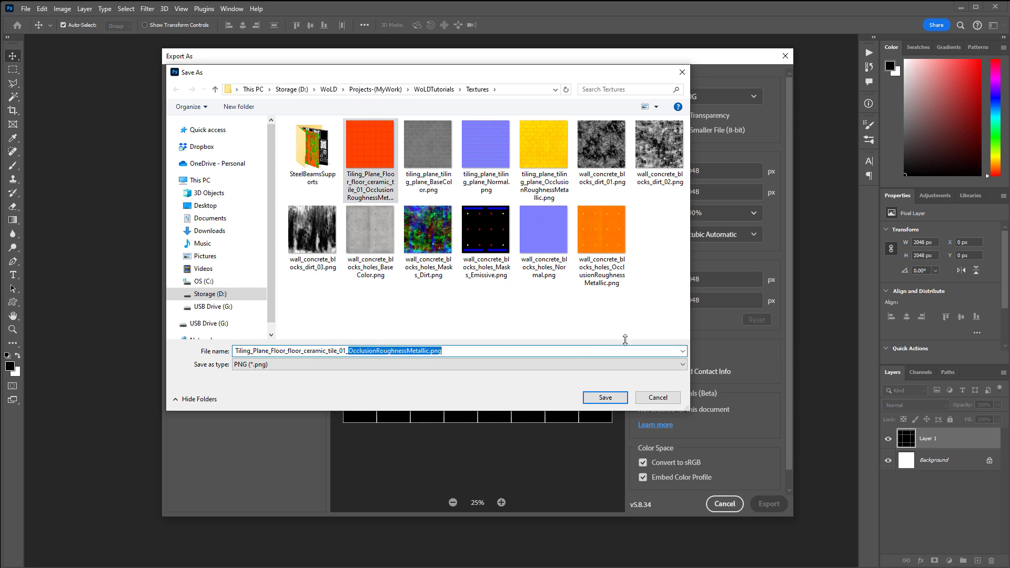
type("MaskTi")
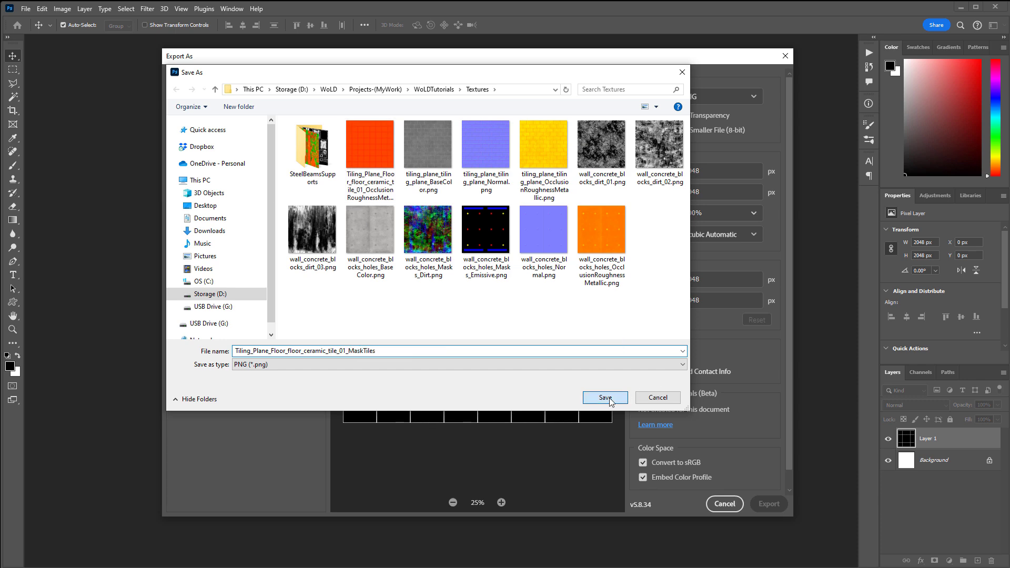
left_click(613, 398)
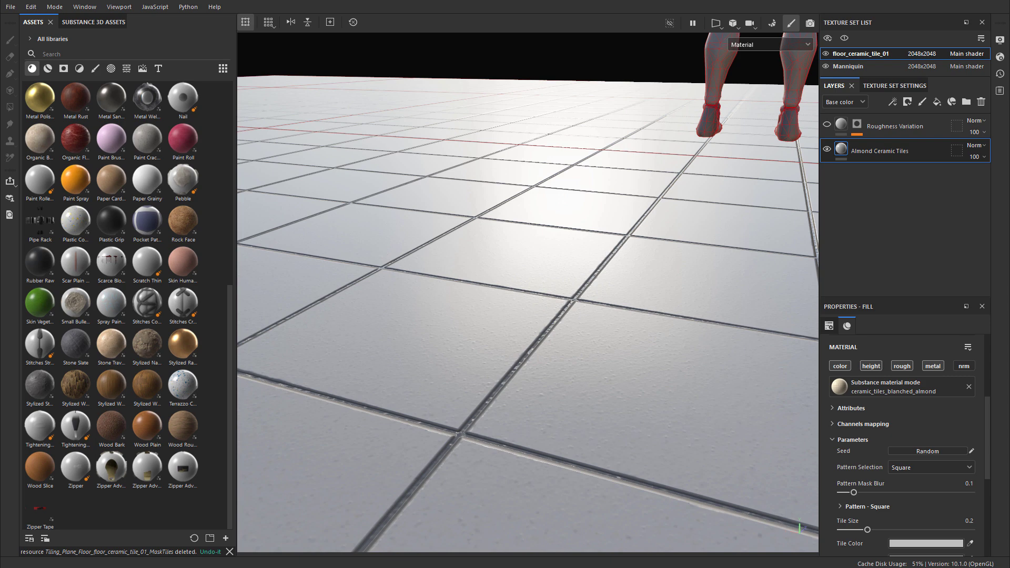
Step: Delete the Roughness Variation layer from the layer stack
left_click(892, 129)
left_click(982, 101)
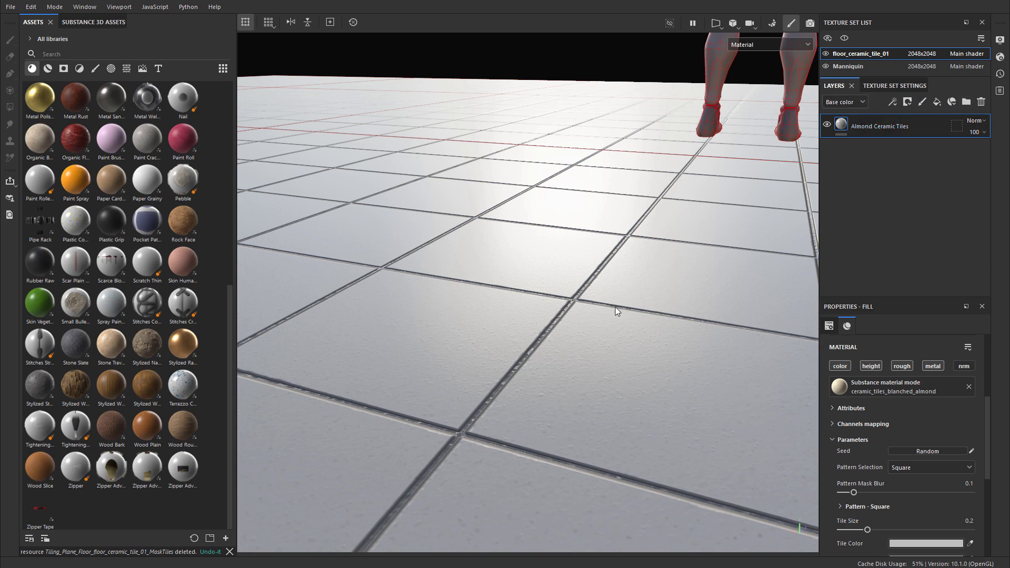
left_click_drag(606, 302, 559, 241, "alt")
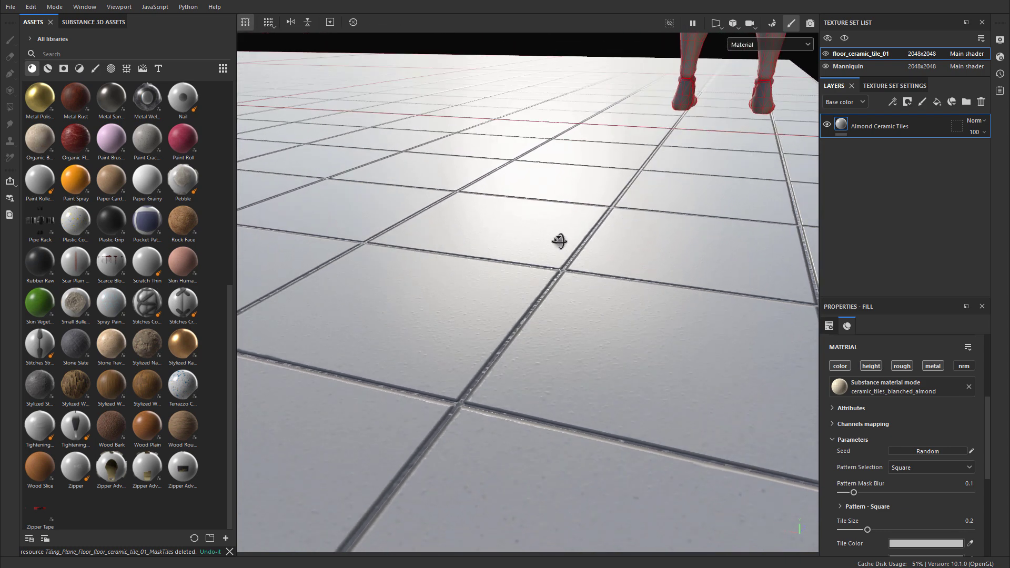
Step: Add a fill layer named Roughness with color, height, metallic and normal channels disabled
left_click(937, 102)
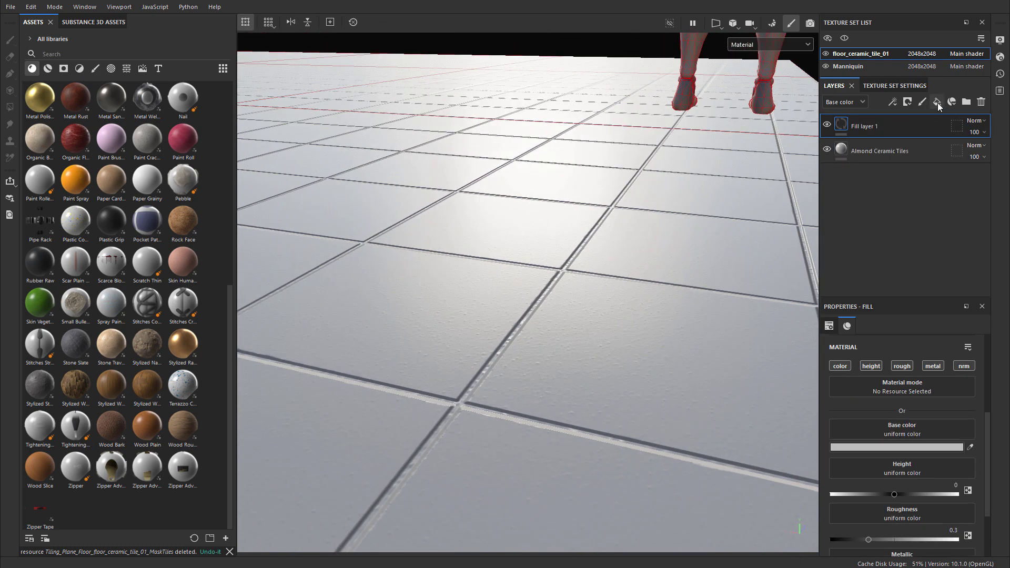
double_click(867, 126)
type("Rou")
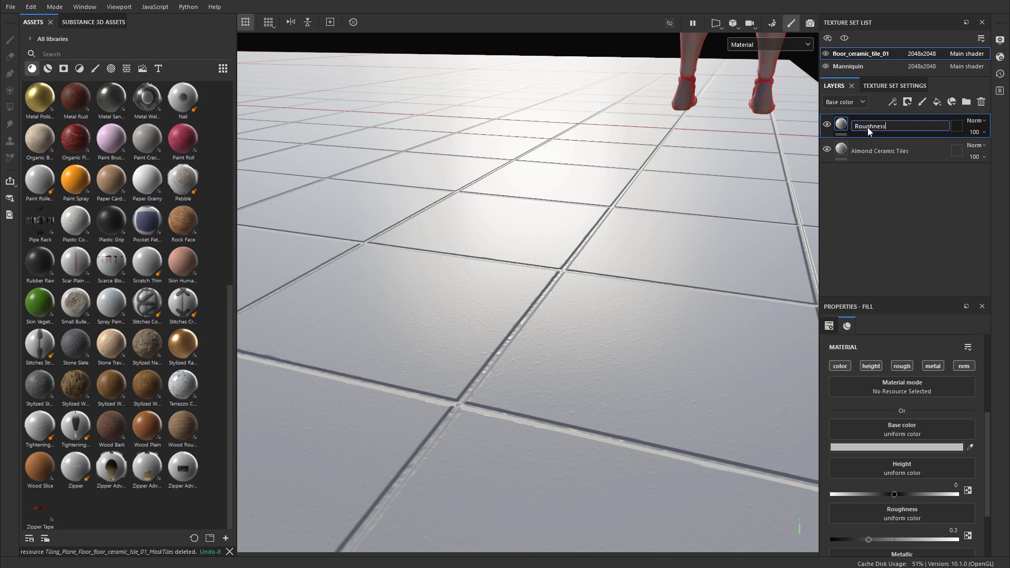
type("ghness")
key("Return")
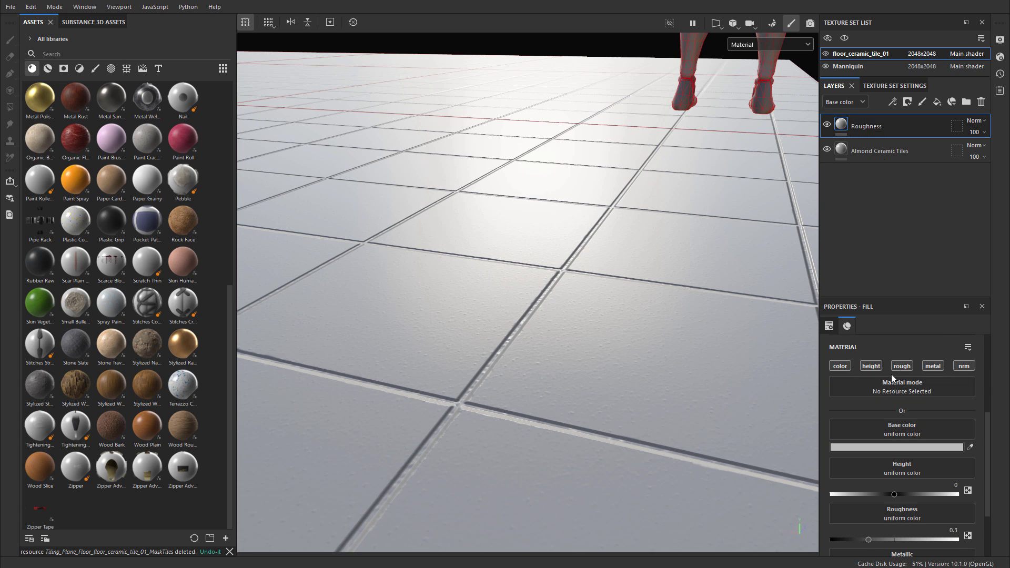
left_click(871, 366)
left_click(840, 366)
left_click(933, 366)
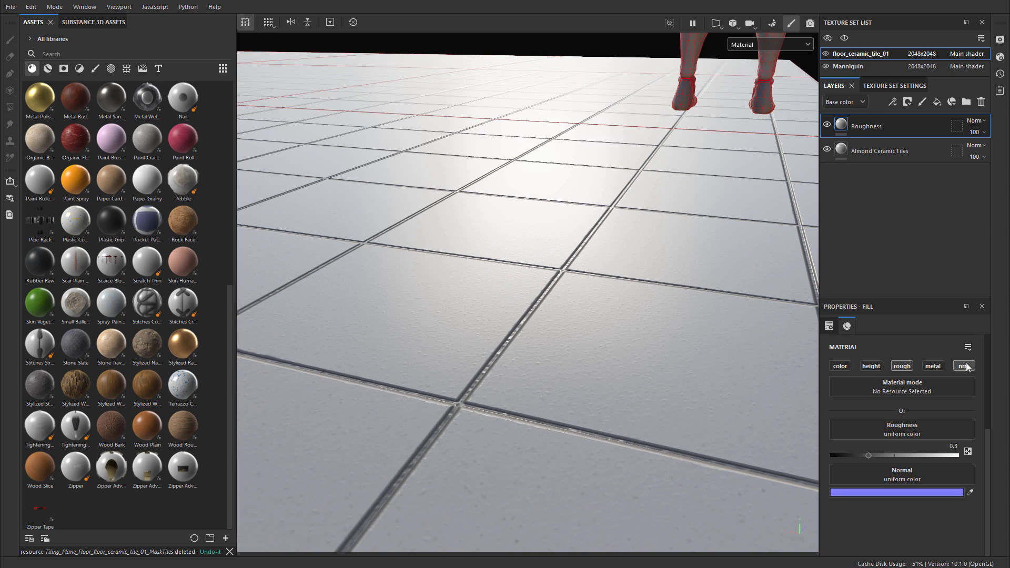
left_click(965, 366)
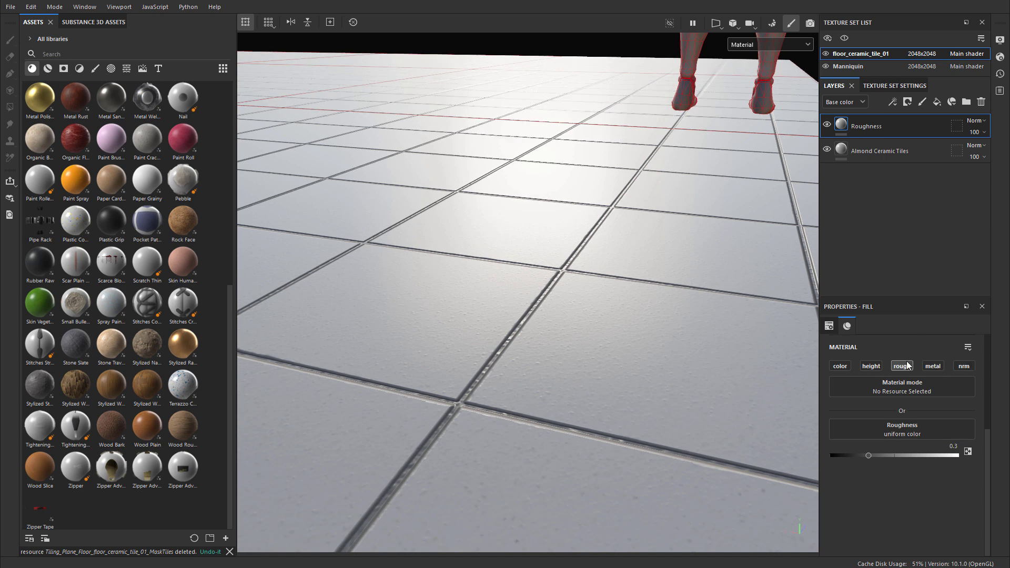
Step: Set the Roughness fill's roughness value to about 0.88 and compare it on and off
left_click_drag(869, 456, 867, 455)
left_click_drag(865, 455, 934, 465)
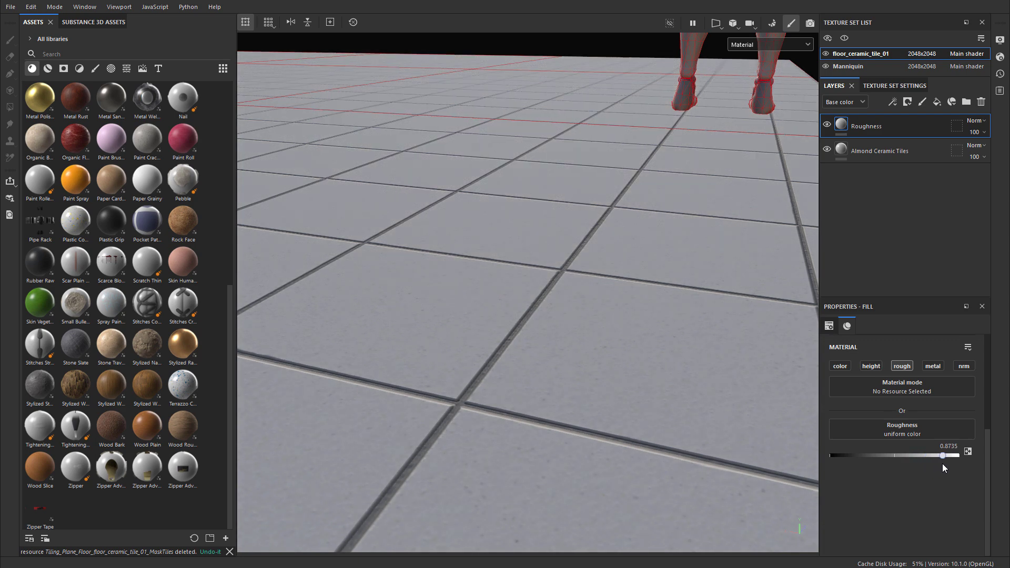
mouse_move(943, 463)
left_mouse_down()
mouse_move(882, 457)
mouse_move(943, 462)
left_mouse_up()
left_click(826, 126)
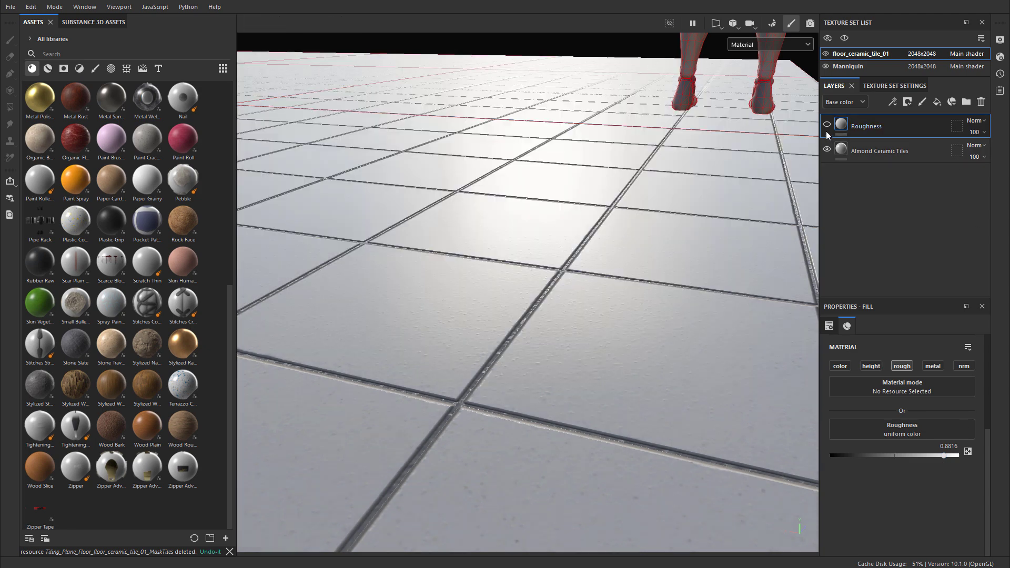
left_click(827, 126)
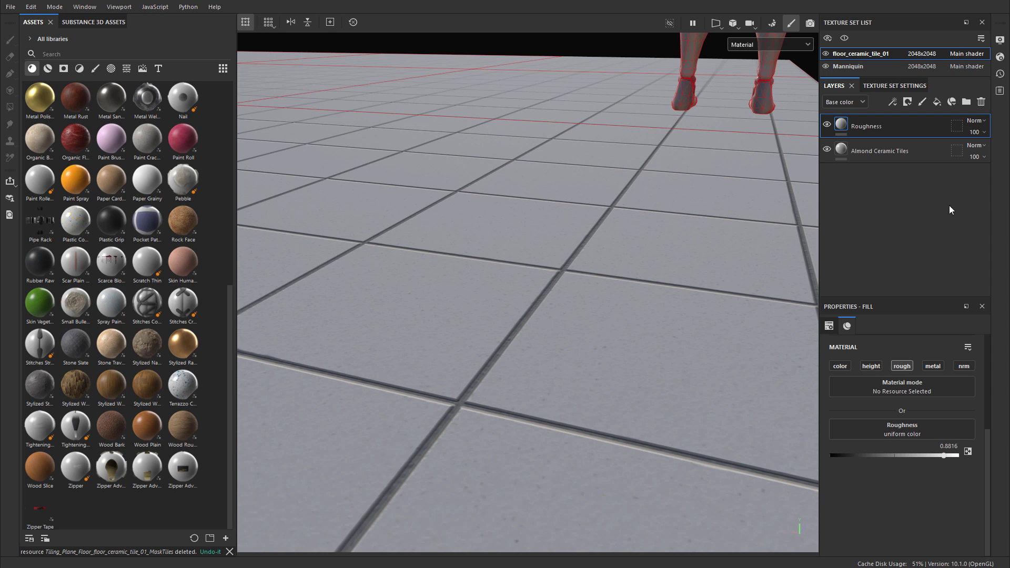
Step: Begin importing resources via File > Import resources and add a file
left_click(10, 6)
left_click(55, 146)
left_click(553, 139)
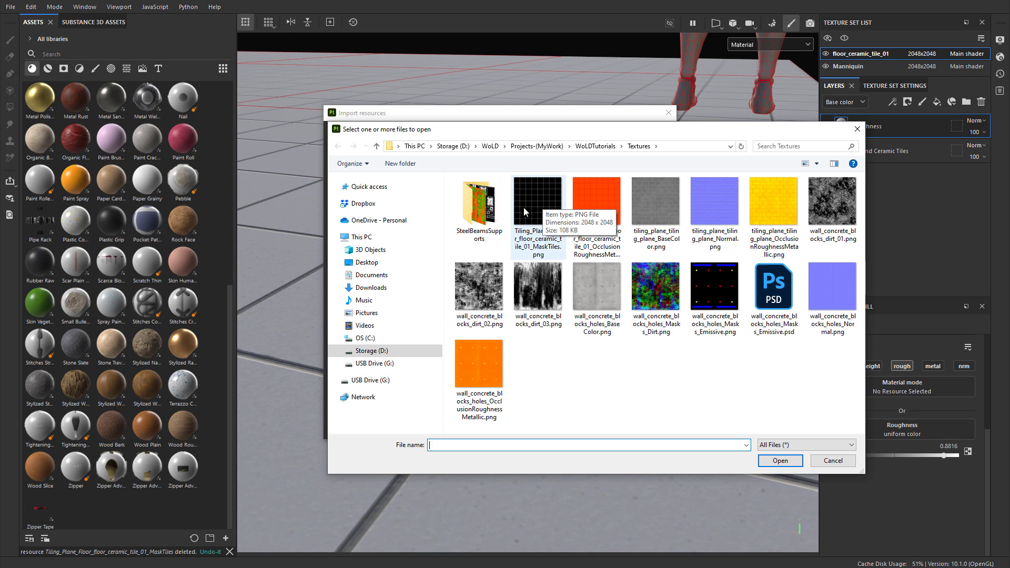
Step: Queue Tiling_Plane_Floor_floor_ceramic_tile_01_MaskTiles.png as a texture, importing into the current session
left_click(537, 203)
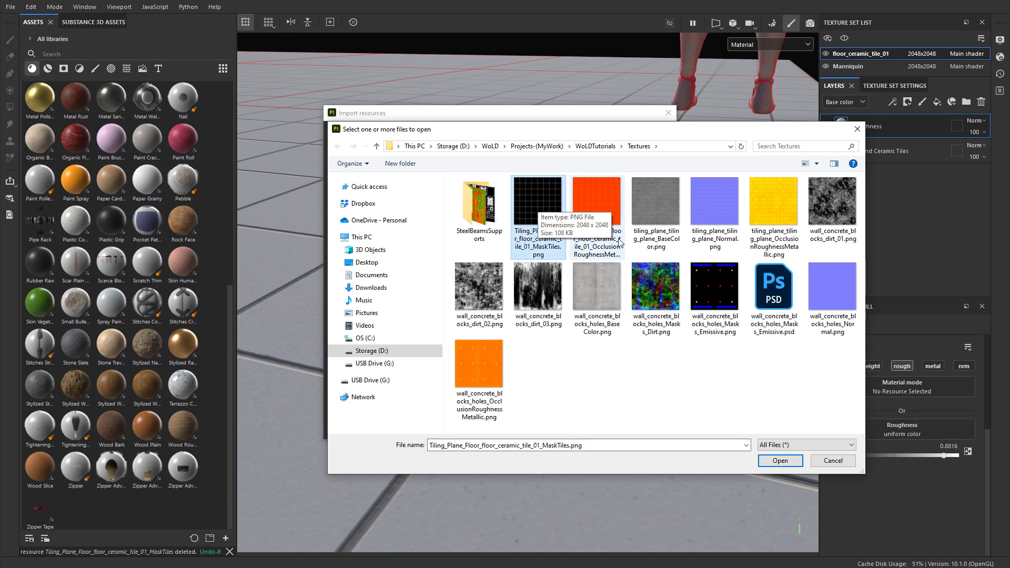
left_click(797, 458)
left_click(631, 175)
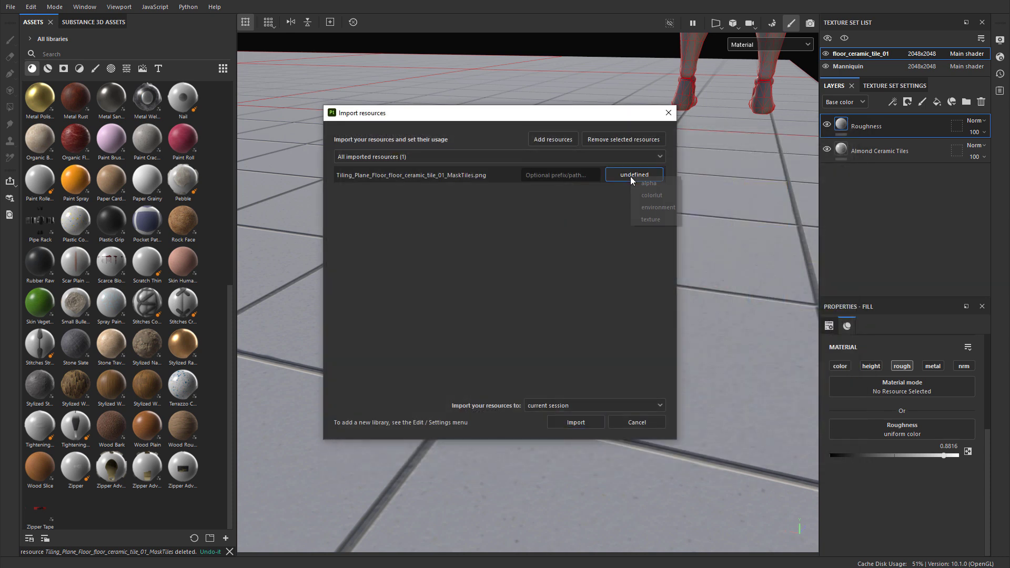
left_click(654, 220)
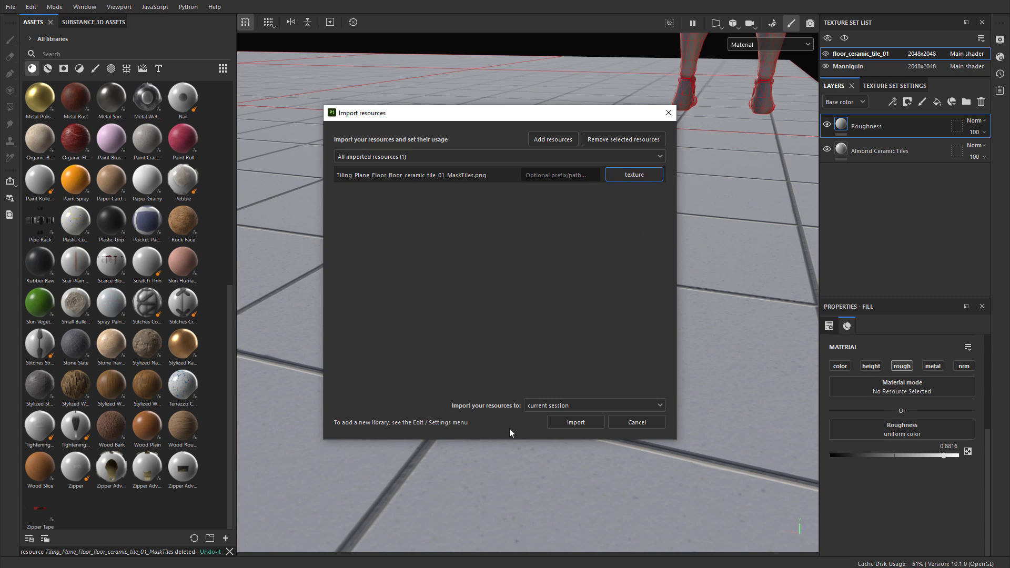
left_click(544, 406)
left_click(544, 406)
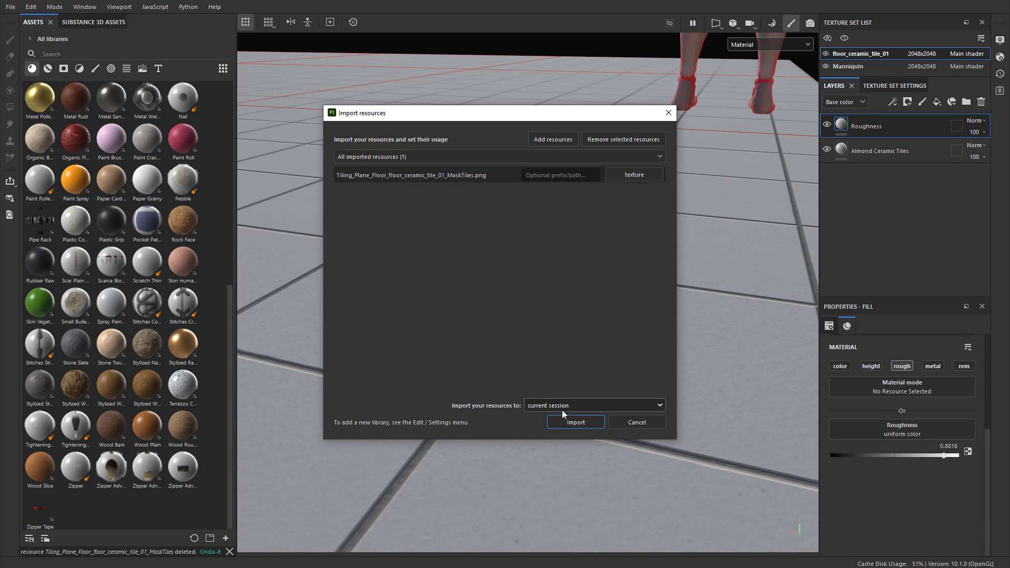
Step: Import the MaskTiles PNG and confirm its tile-grid thumbnail among the texture assets
left_click(573, 423)
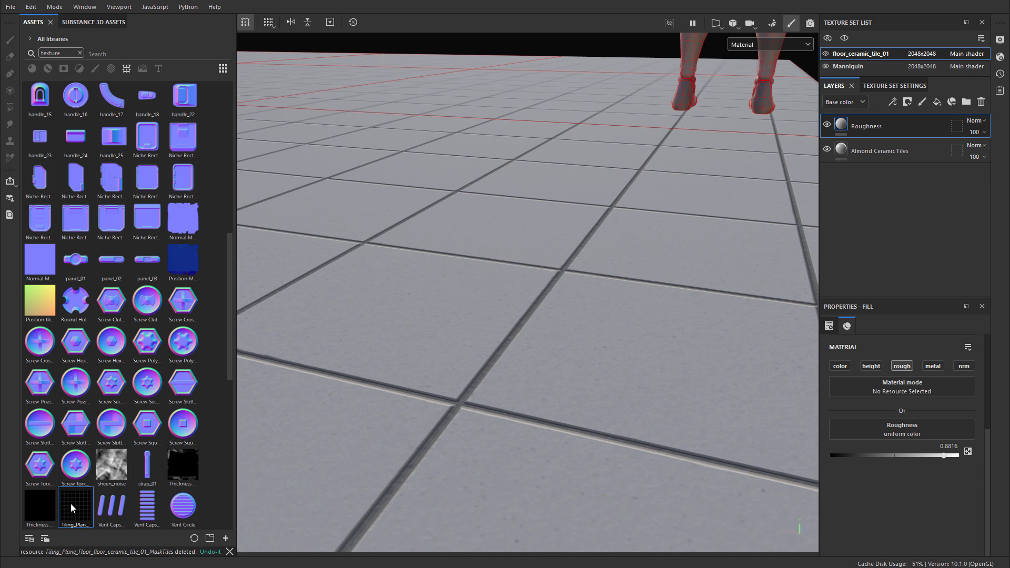
mouse_move(70, 504)
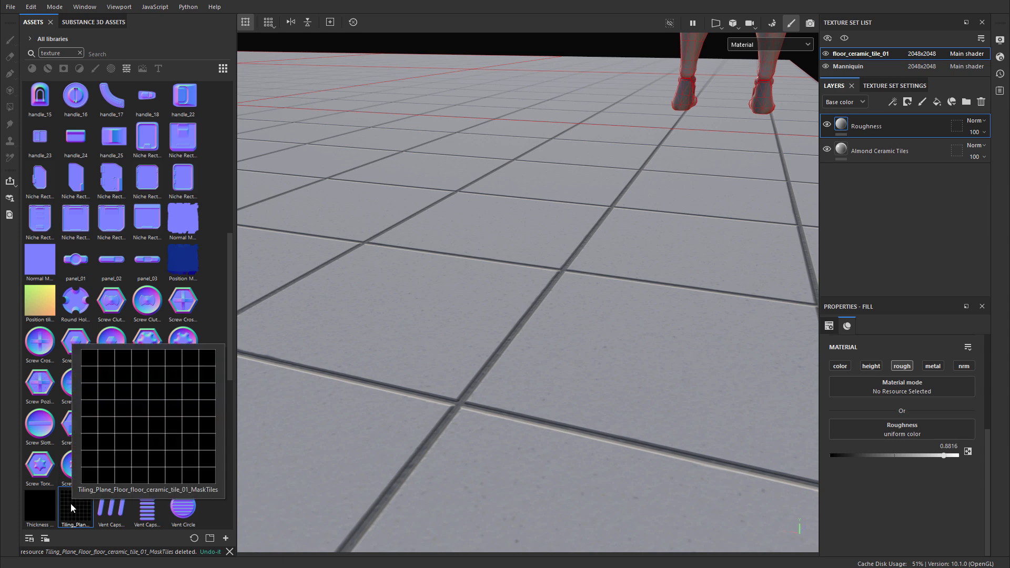